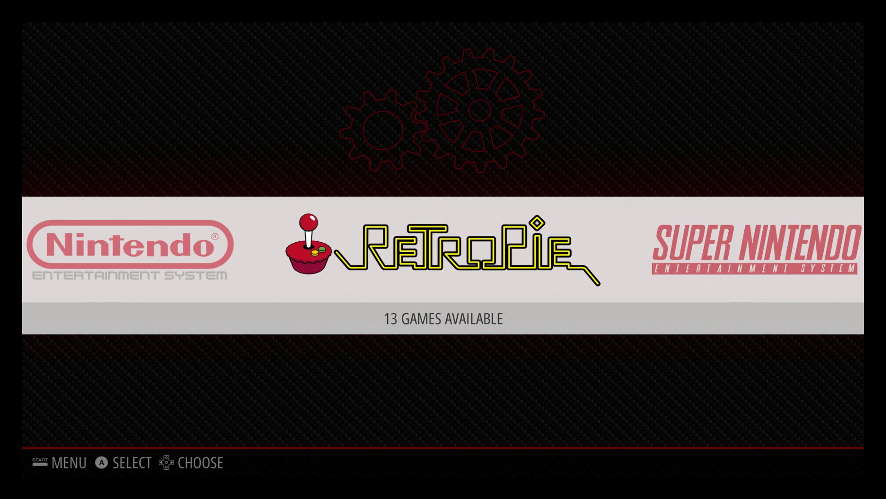
# Browse from RetroPie to the scraped Super Nintendo game list, then over to NES.
pyautogui.press('Right')
pyautogui.press('Return')
pyautogui.press('Return')
pyautogui.press('Down')
pyautogui.press('Down')
pyautogui.press('Down')
pyautogui.press('Down')
pyautogui.press('Down')
pyautogui.press('Down')
pyautogui.press('Down')
pyautogui.press('Down')
pyautogui.press('Down')
pyautogui.press('Down')
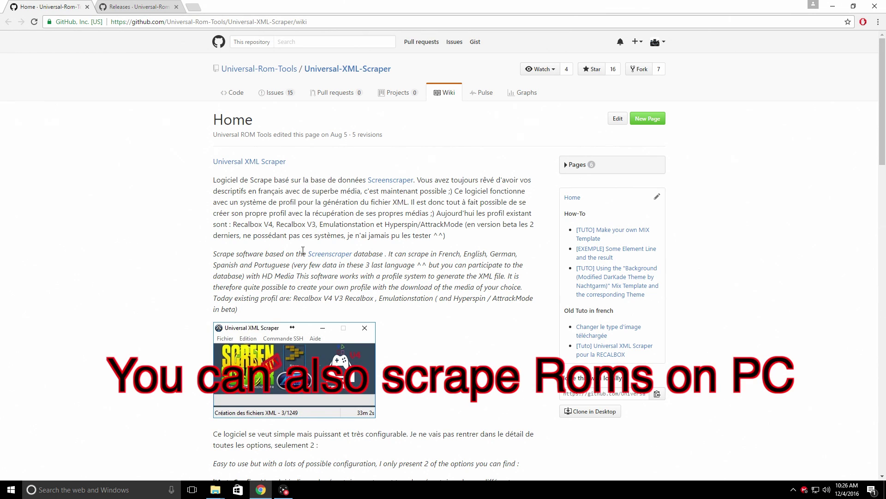
# Download Universal_XML_Scraper64.exe from the Releases page and snap the browser to the right half.
pyautogui.click(134, 7)
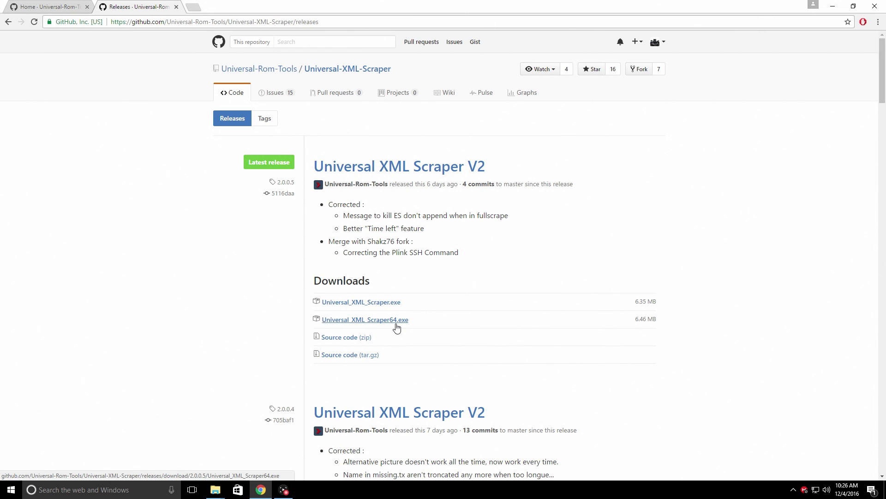
pyautogui.click(397, 325)
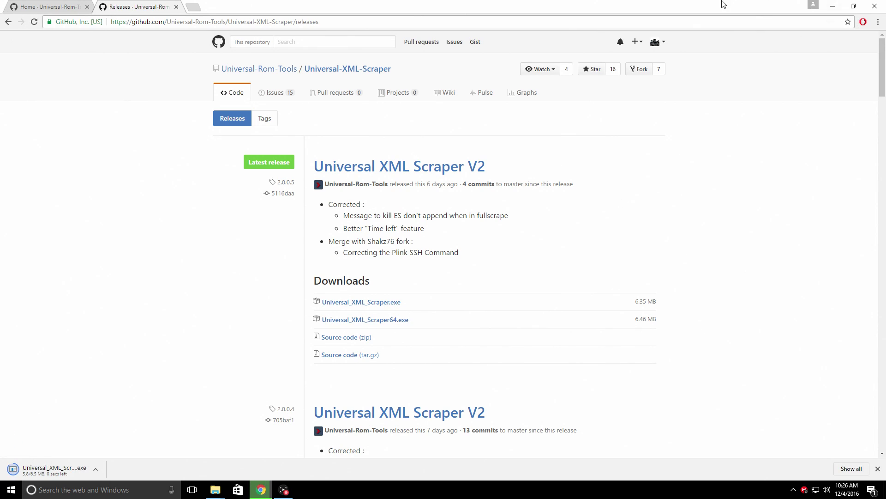
pyautogui.moveTo(726, 5); pyautogui.dragTo(884, 5)
# Create a desktop folder named XML, move the downloaded scraper into it, and minimize the browser.
pyautogui.click(372, 132)
pyautogui.rightClick(362, 137)
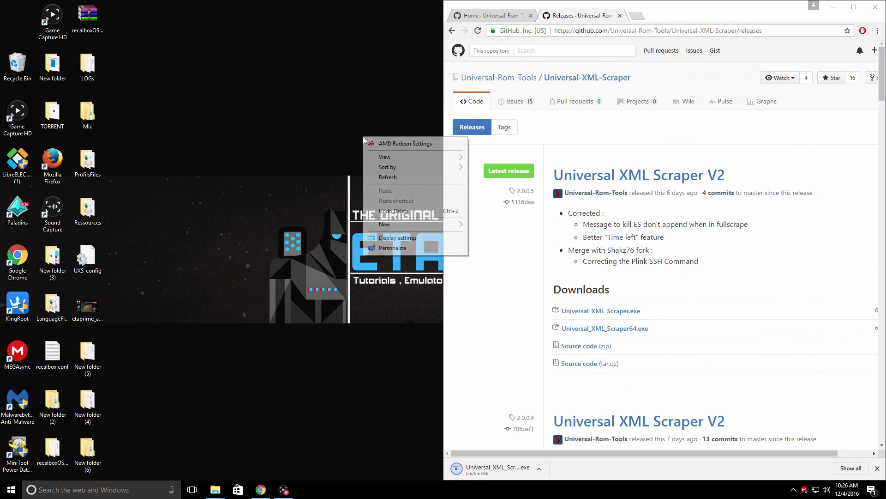
pyautogui.moveTo(392, 225)
pyautogui.click(485, 225)
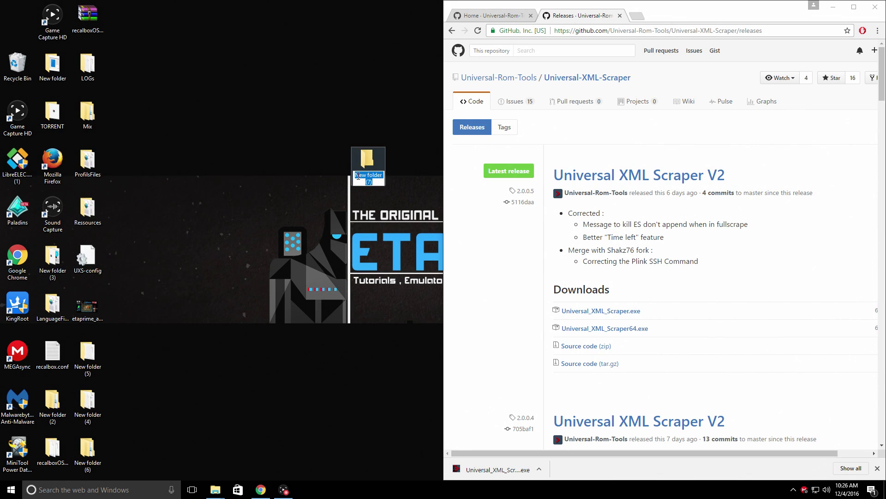
pyautogui.write('XML')
pyautogui.press('Return')
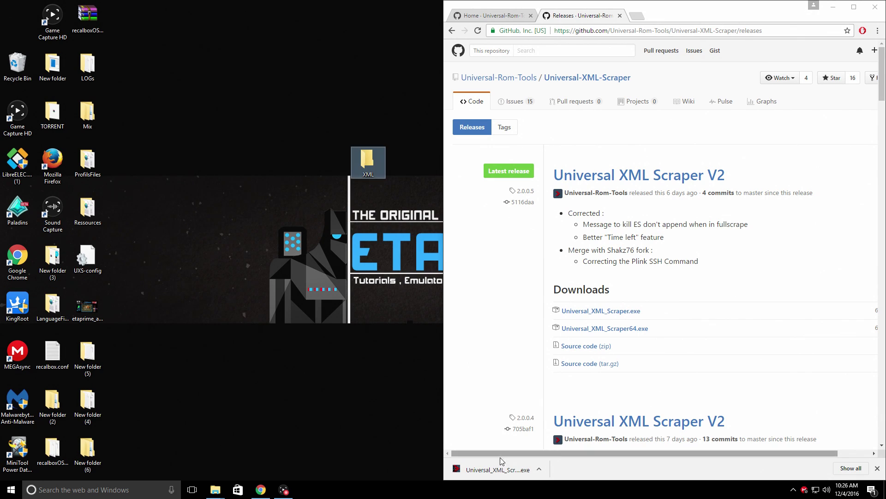
pyautogui.moveTo(498, 469); pyautogui.dragTo(364, 160)
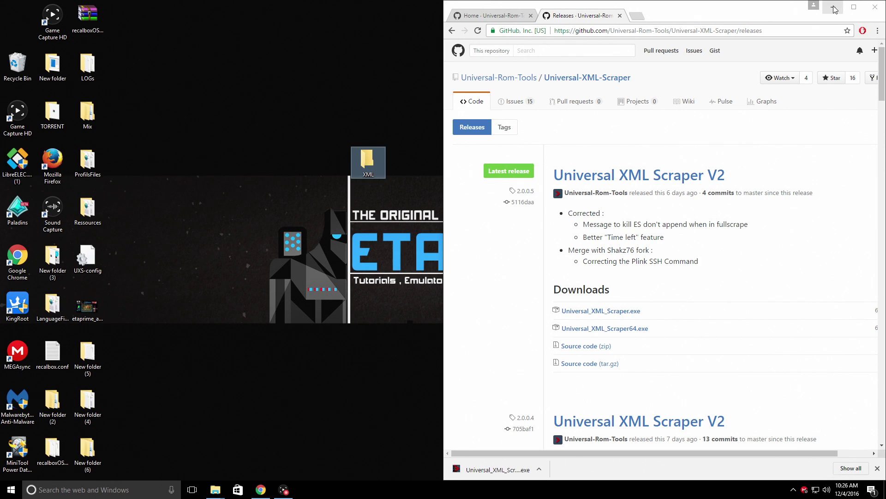
pyautogui.click(833, 7)
# Open the XML folder and try browsing to the \\RETROPIE network share.
pyautogui.doubleClick(365, 162)
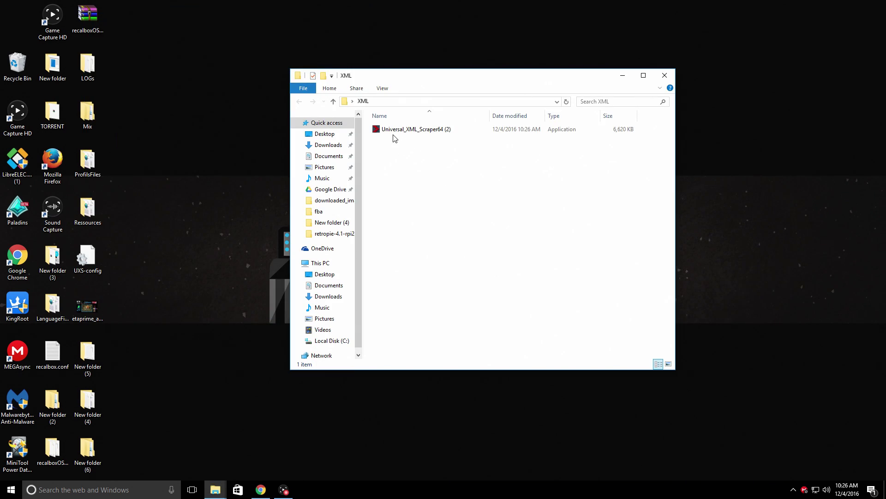
pyautogui.click(468, 102)
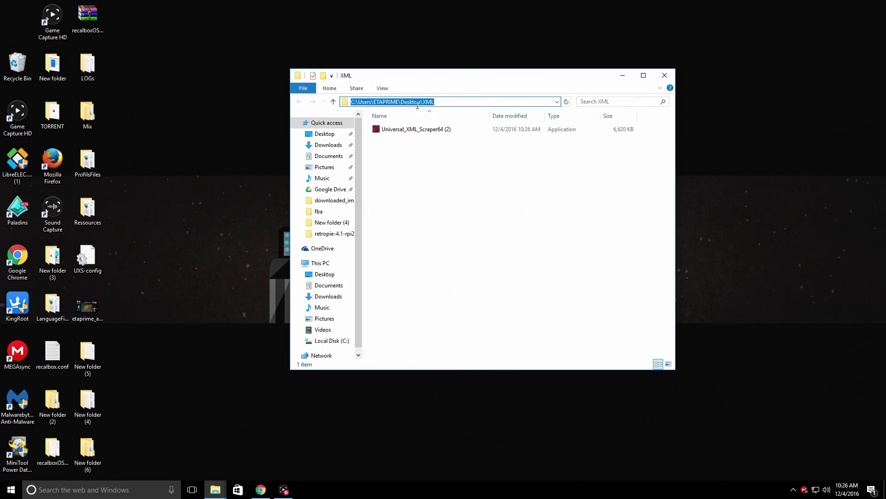
pyautogui.write('\\')
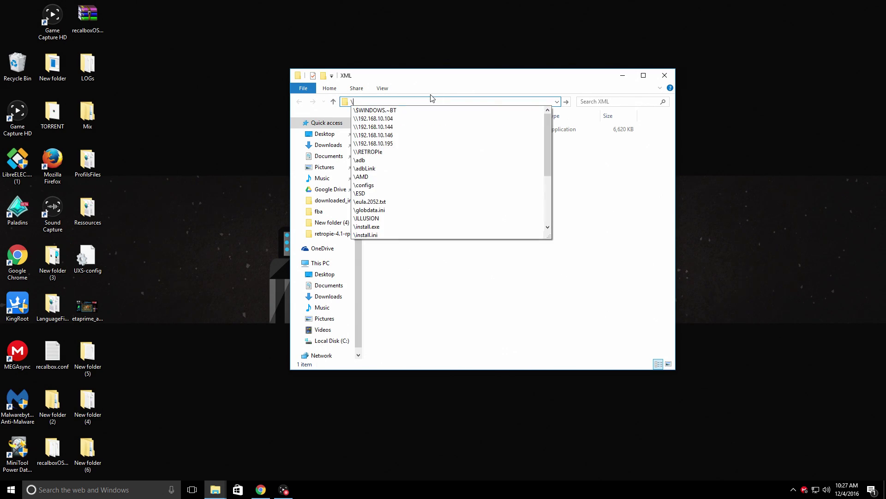
pyautogui.write('\\RETROPIE')
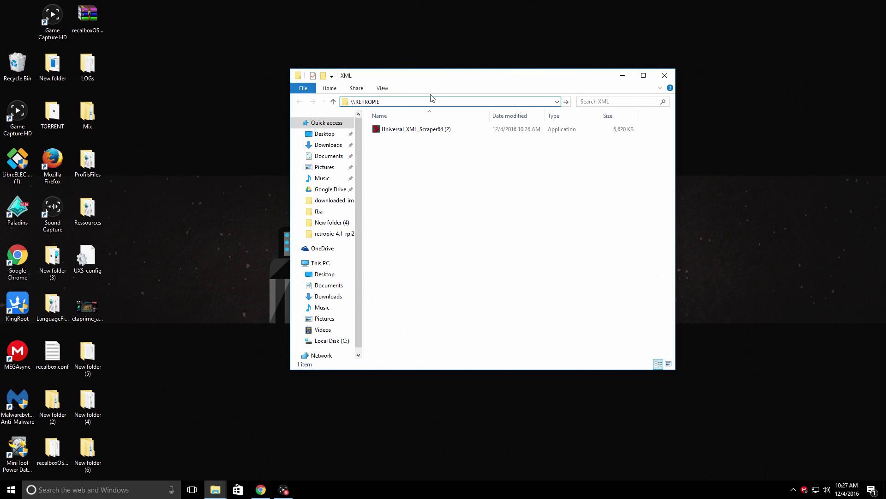
pyautogui.press('Return')
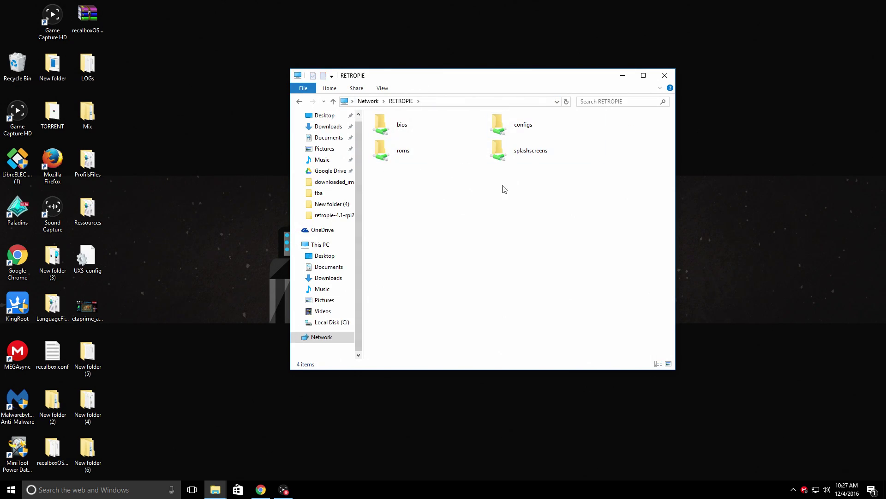
# Reach the share at \\192.168.10.146, open its bios folder, then return to XML.
pyautogui.click(441, 100)
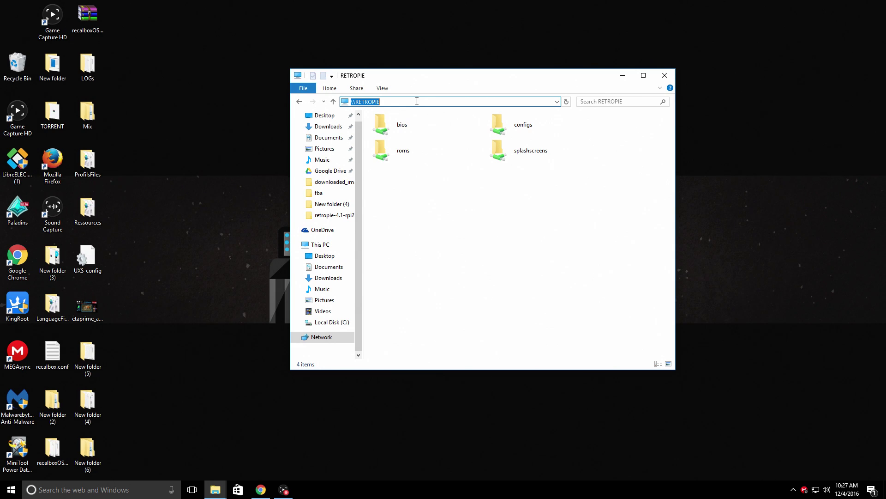
pyautogui.moveTo(381, 101); pyautogui.dragTo(355, 102)
pyautogui.write('19')
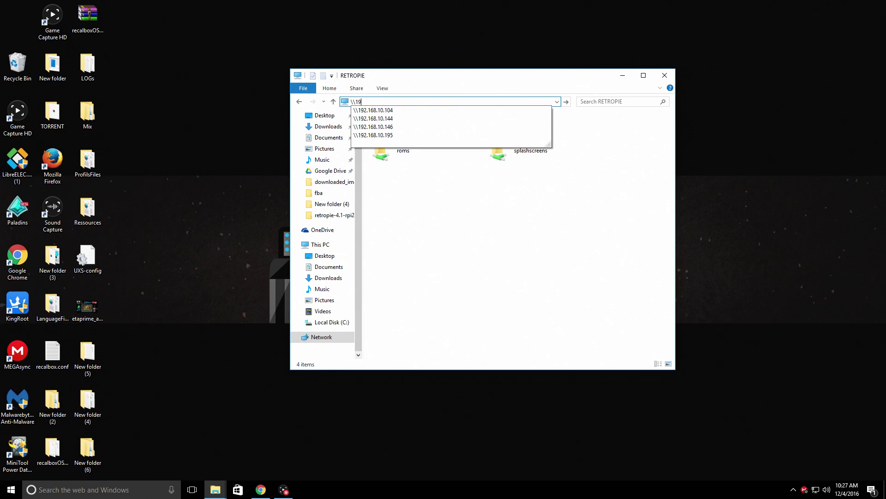
pyautogui.write('2.168.10.146')
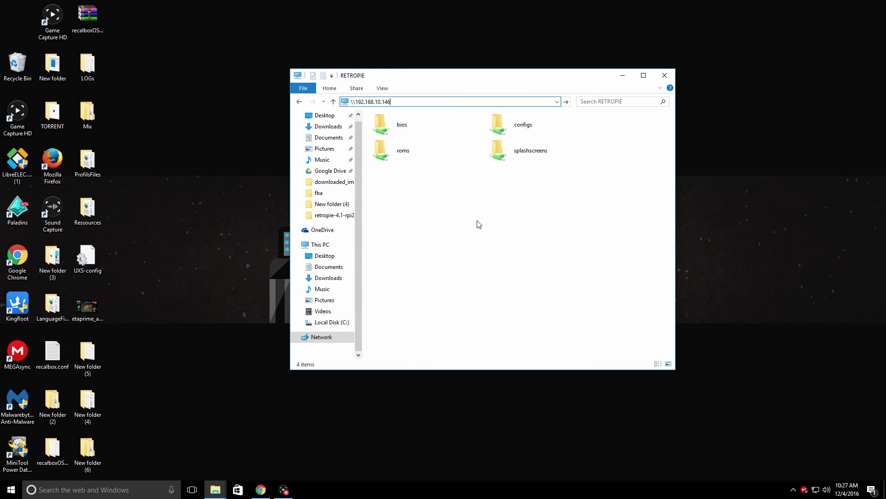
pyautogui.click(479, 224)
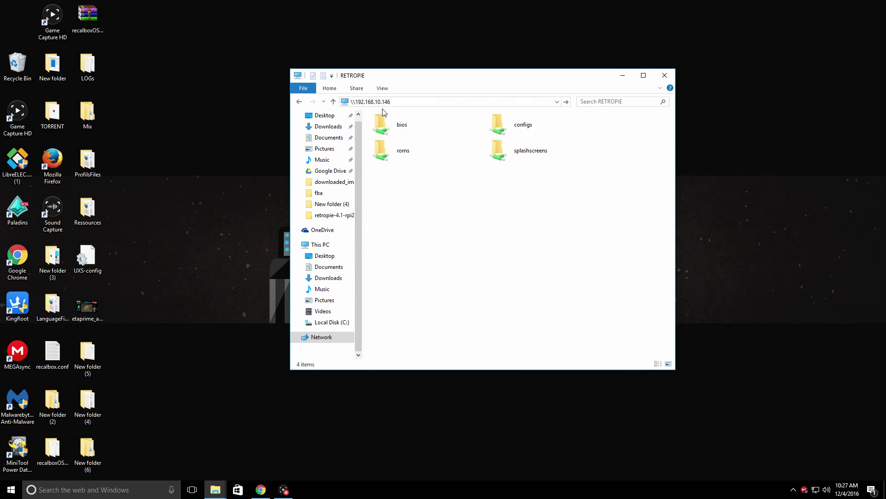
pyautogui.doubleClick(567, 156)
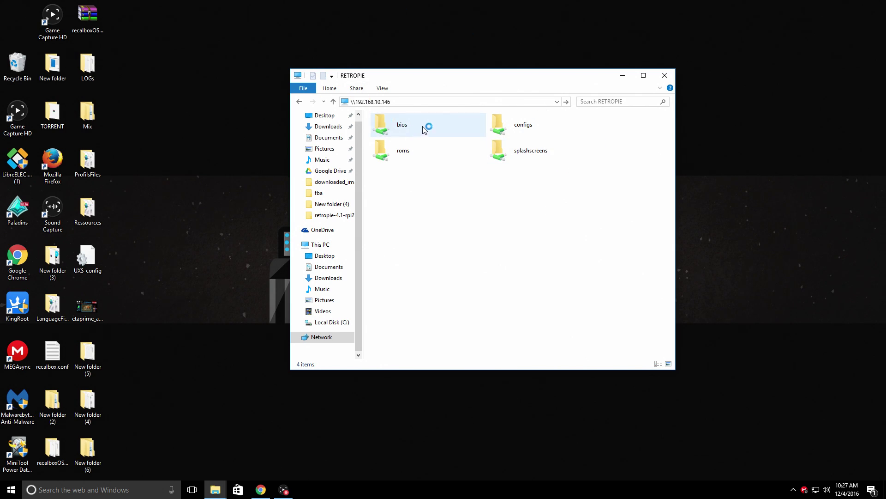
pyautogui.click(299, 102)
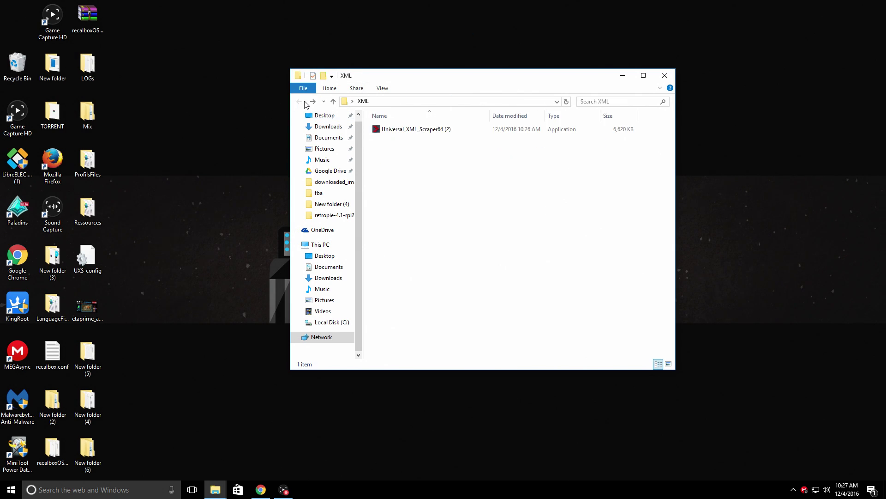
# Launch Universal_XML_Scraper64, allow it to run, and move the XML folder window right.
pyautogui.doubleClick(418, 131)
pyautogui.click(497, 249)
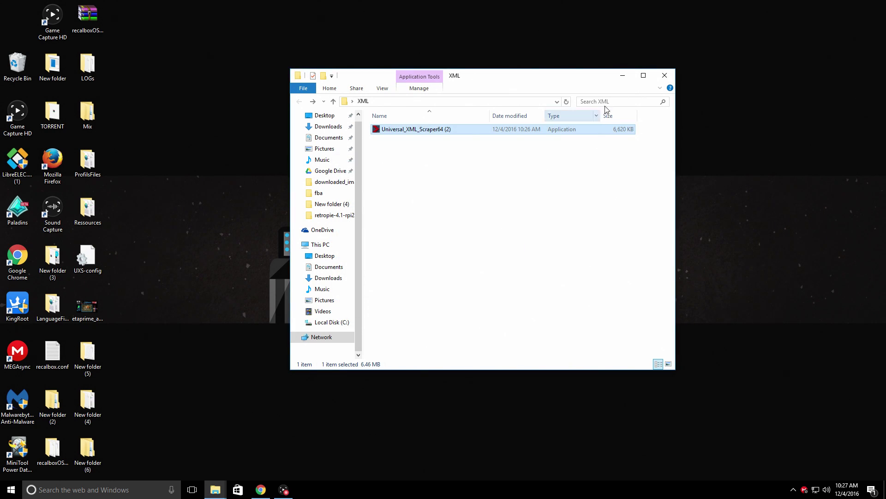
pyautogui.moveTo(584, 87); pyautogui.dragTo(784, 73)
pyautogui.moveTo(715, 75); pyautogui.dragTo(743, 77)
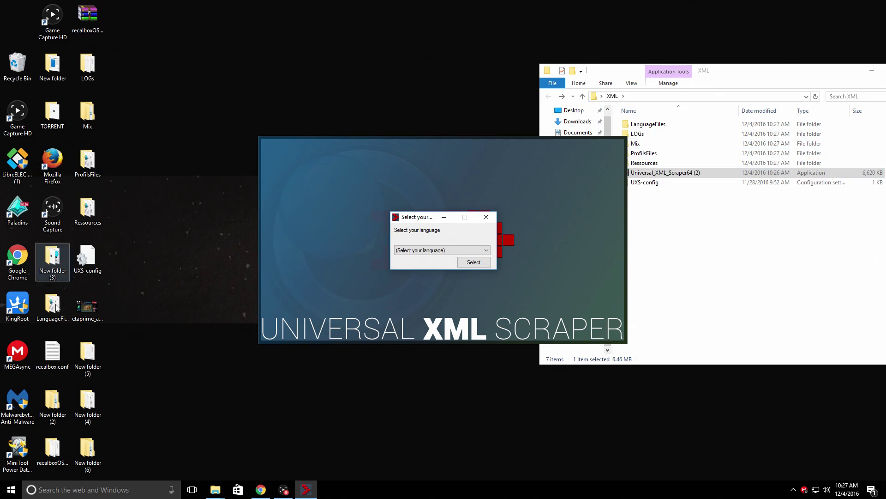
# Choose English (US) as the scraper's language.
pyautogui.click(486, 250)
pyautogui.click(430, 264)
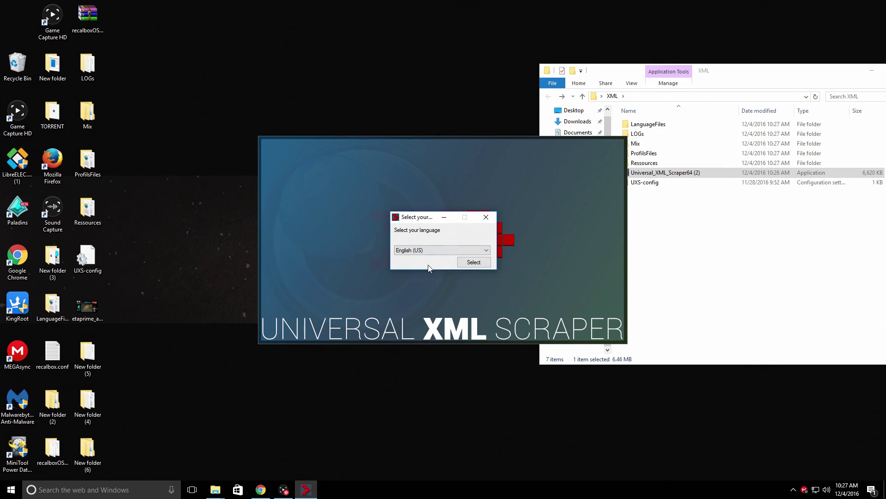
pyautogui.click(475, 261)
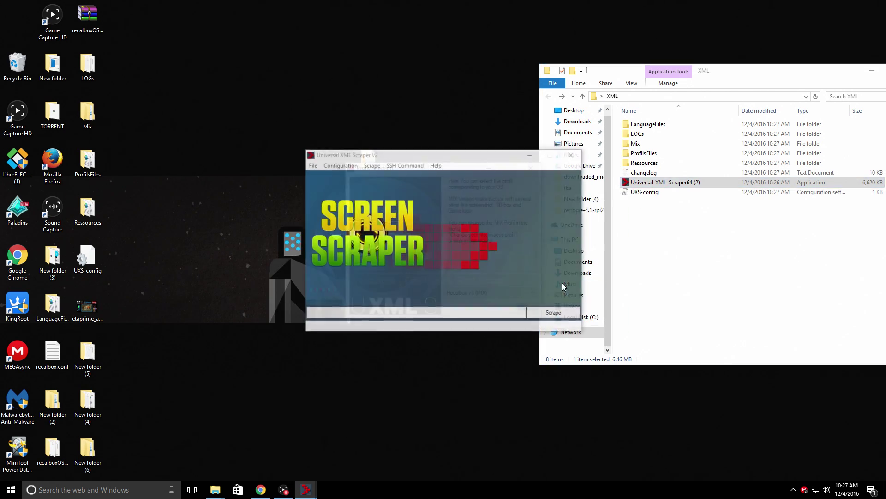
# Choose the Retropie (MIX) system profile and continue.
pyautogui.click(492, 294)
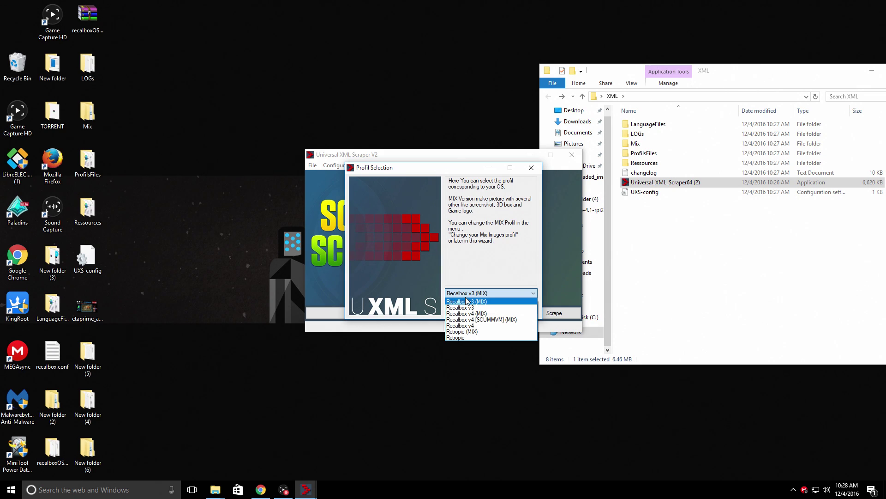
pyautogui.click(473, 331)
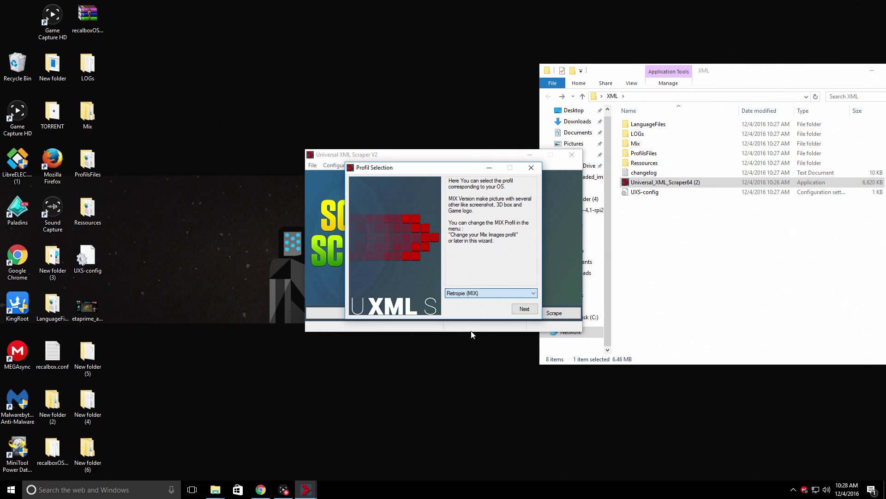
pyautogui.click(524, 310)
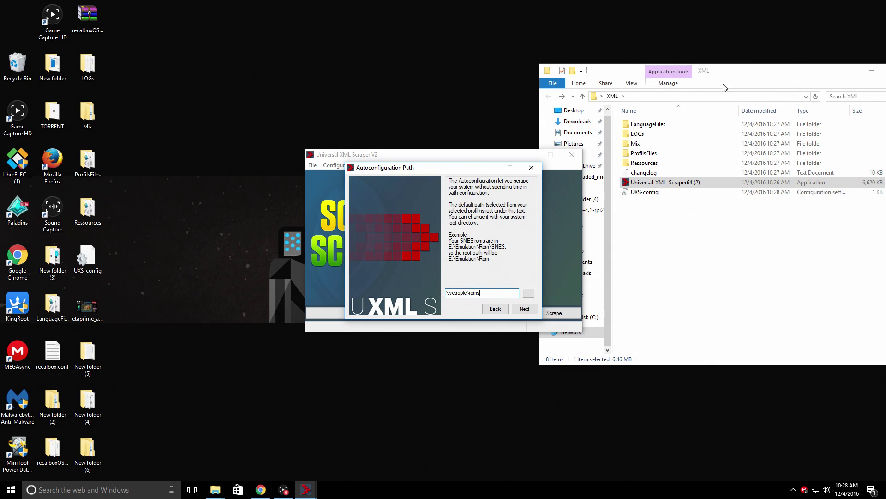
# Dismiss the network error and accept the \\retropie\roms path.
pyautogui.press('Tab')
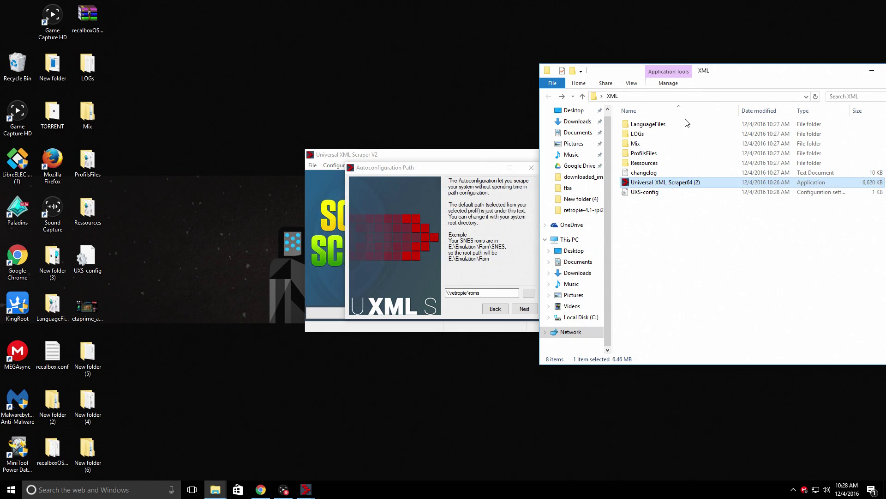
pyautogui.press('Return')
pyautogui.click(467, 293)
pyautogui.moveTo(467, 293); pyautogui.dragTo(450, 297)
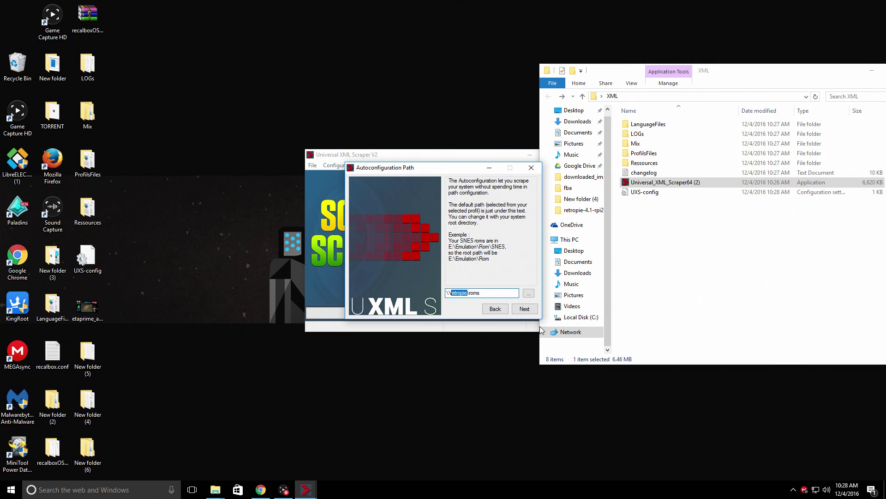
pyautogui.click(526, 309)
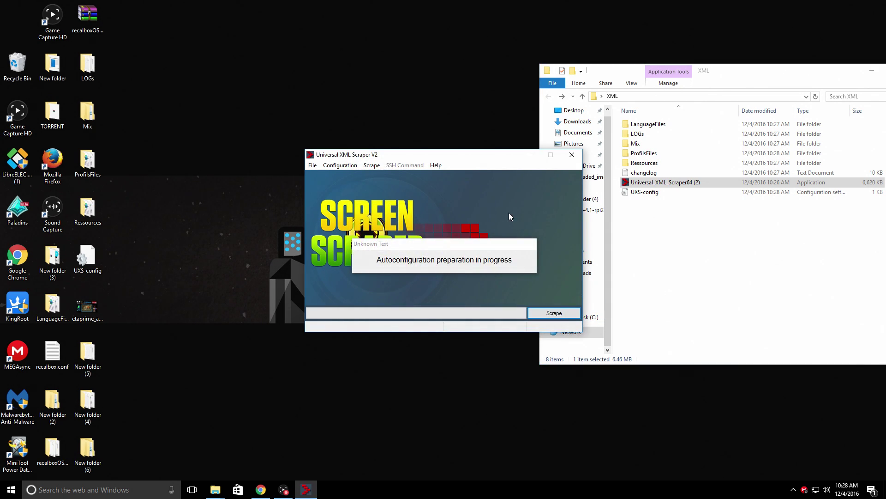
# Preview Arcade (moon), Arcade Zoomed (moon), Full Back and Standard (3img) mixes, then choose Standard (4img).
pyautogui.click(525, 308)
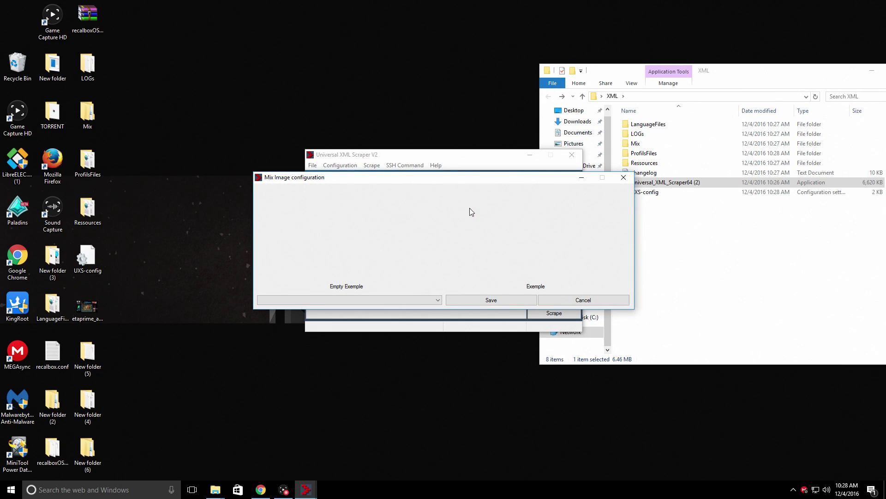
pyautogui.click(433, 301)
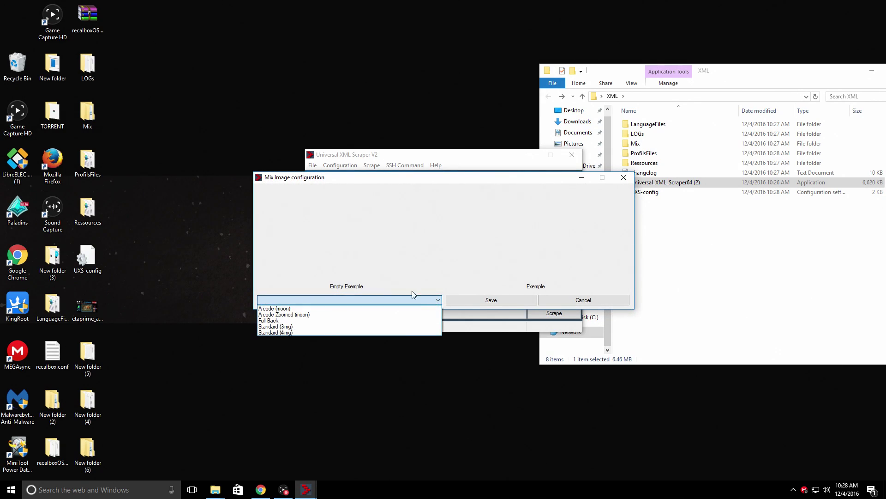
pyautogui.click(276, 309)
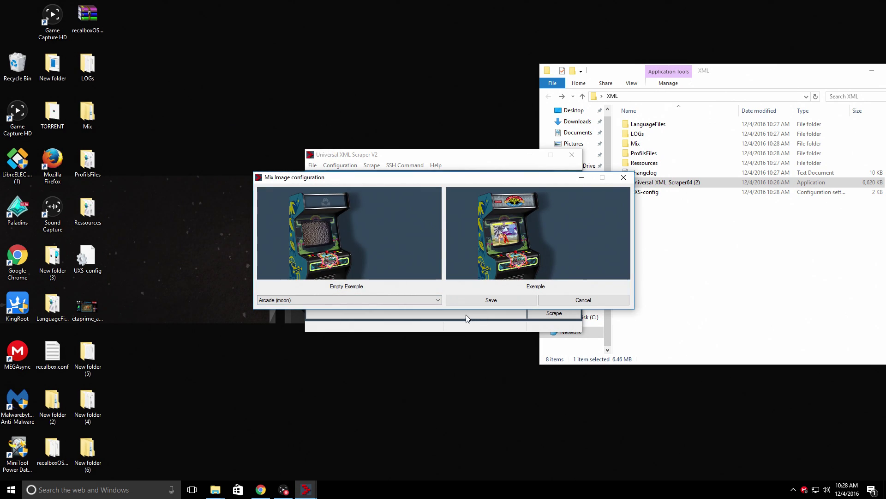
pyautogui.click(436, 300)
pyautogui.click(284, 314)
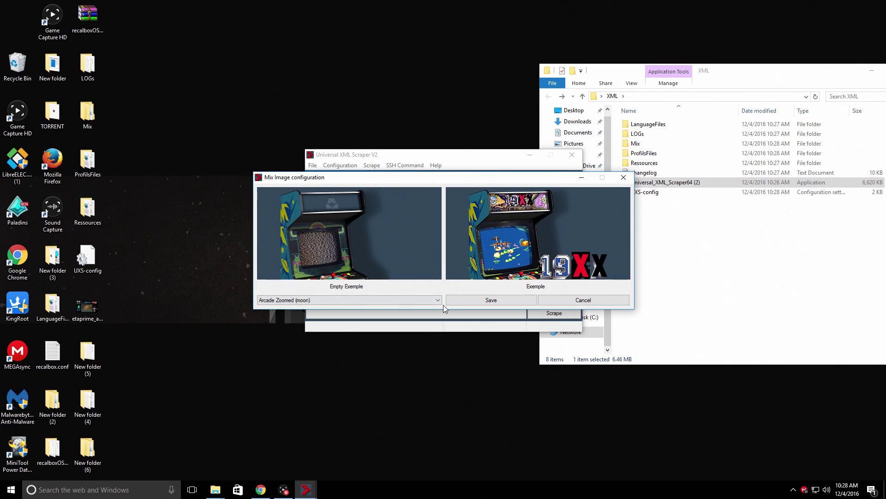
pyautogui.click(438, 300)
pyautogui.click(296, 321)
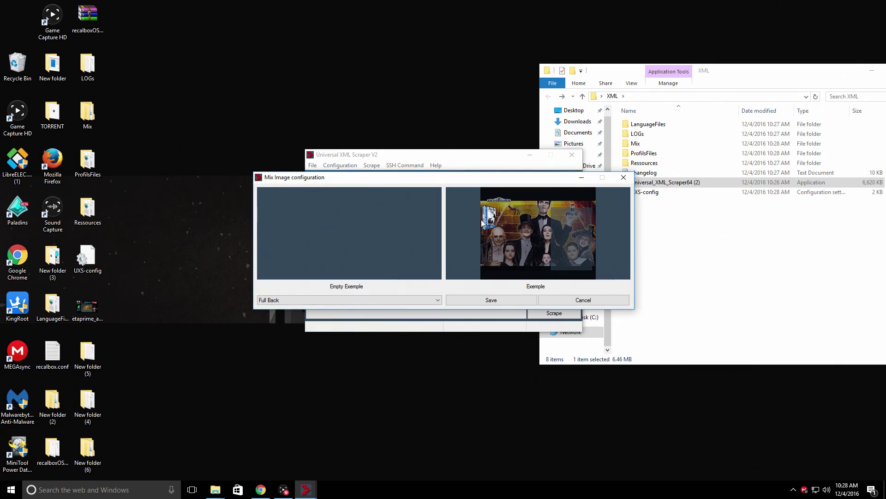
pyautogui.click(434, 301)
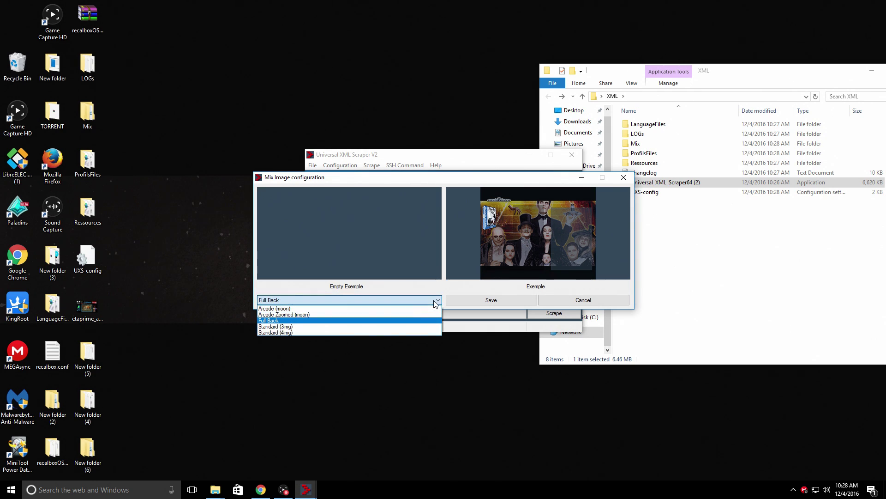
pyautogui.click(292, 328)
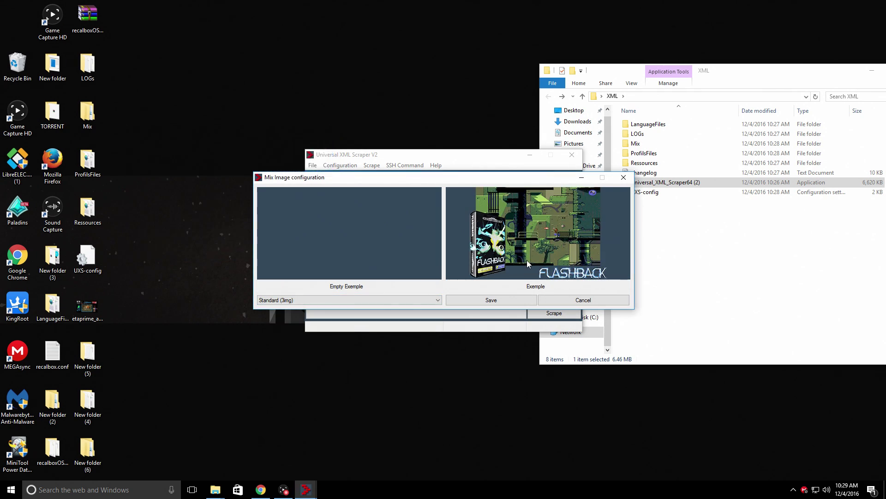
pyautogui.click(441, 300)
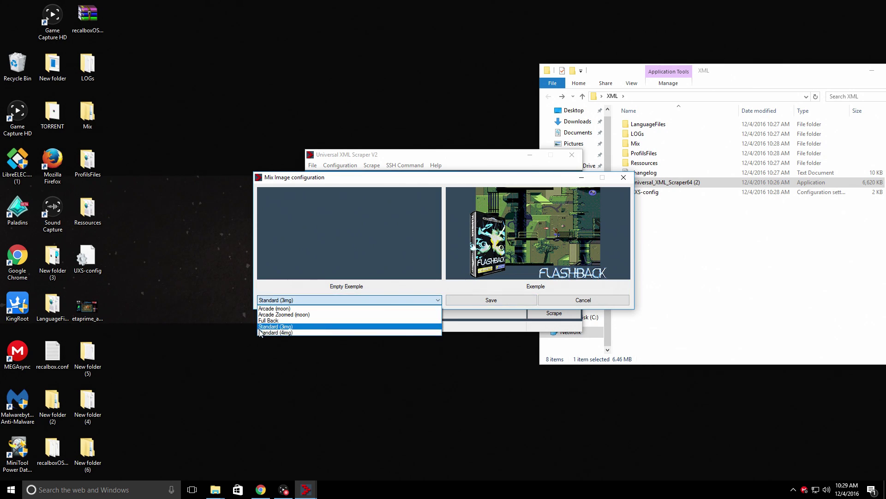
pyautogui.click(281, 330)
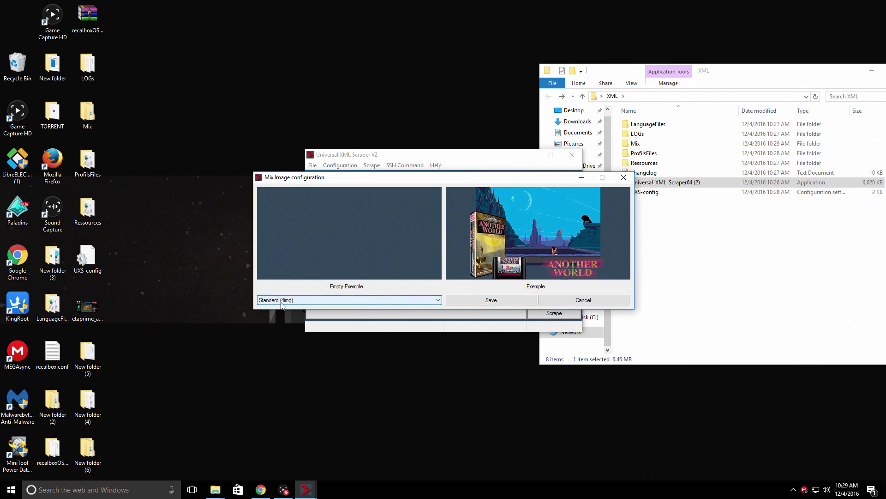
# Save the Standard (4img) mix, finish the wizard, minimize File Explorer, and check the Scrape menu.
pyautogui.click(509, 300)
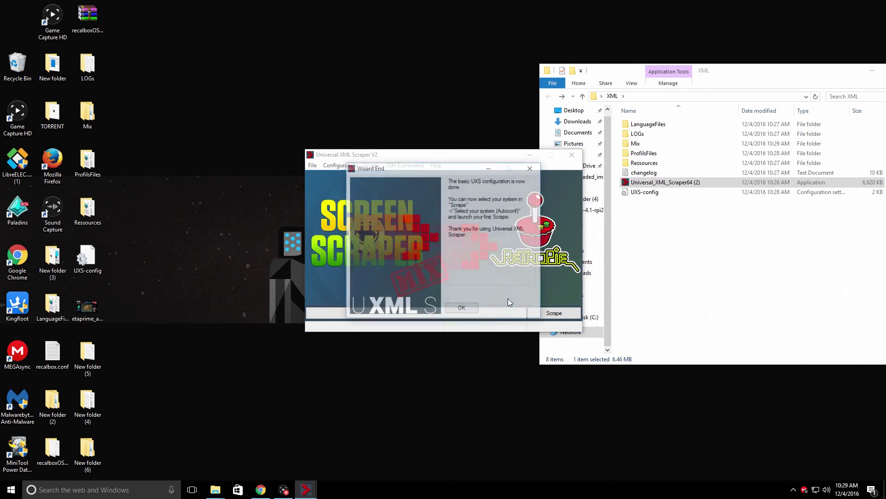
pyautogui.click(462, 308)
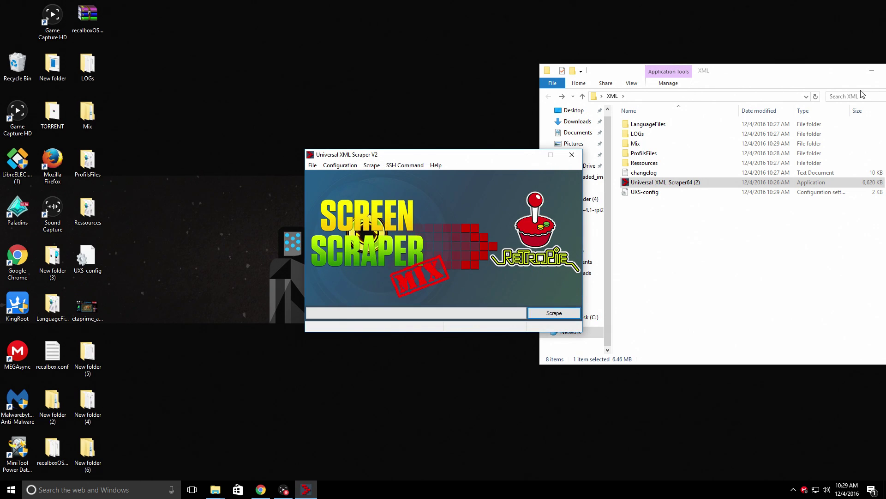
pyautogui.click(871, 71)
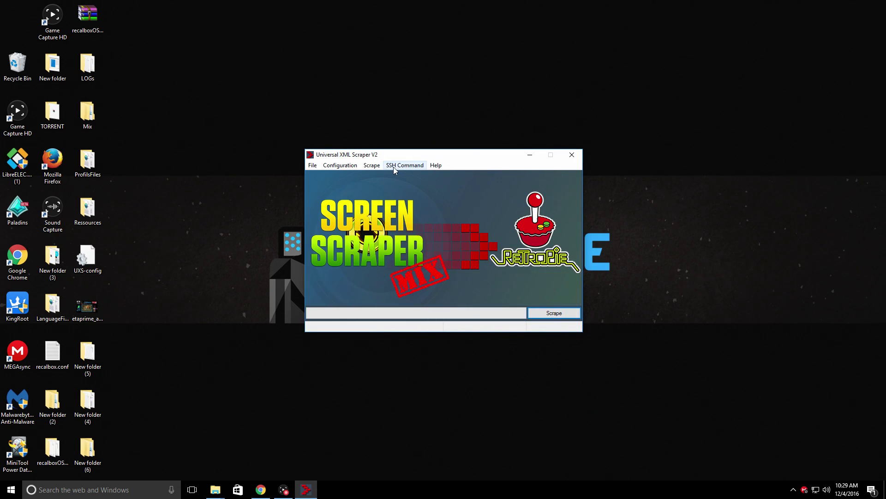
pyautogui.click(372, 166)
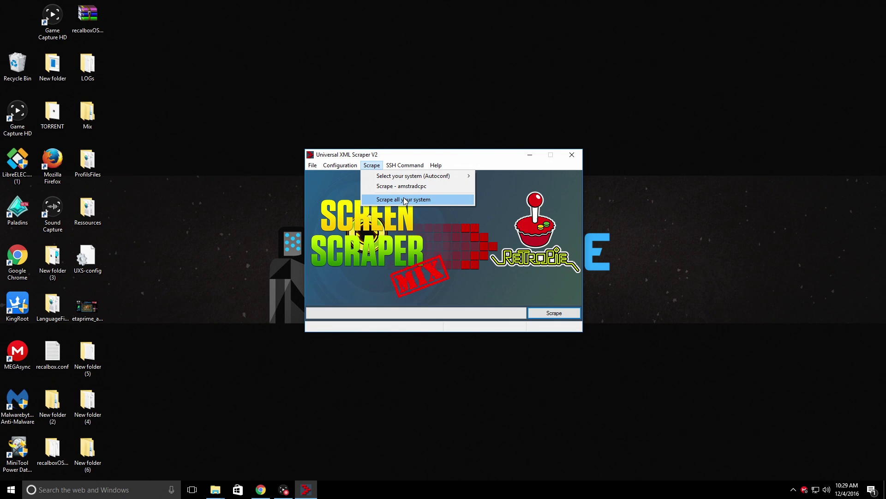
pyautogui.click(440, 243)
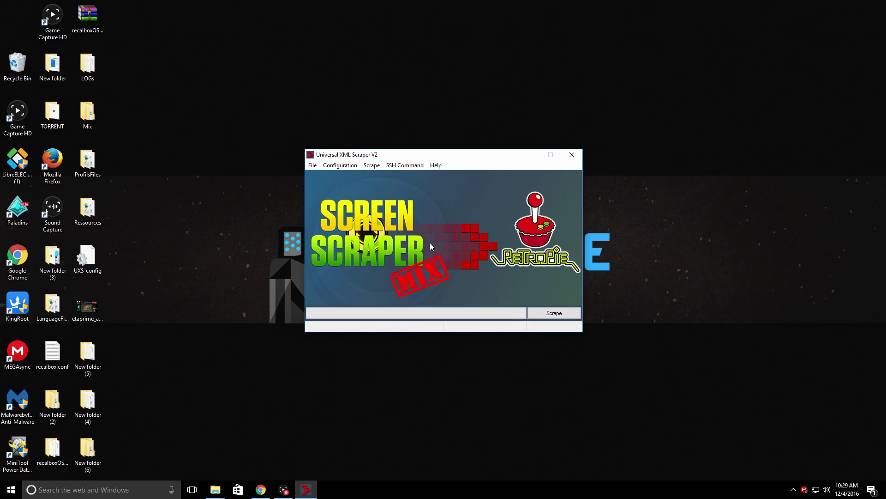
# Change the Mix Images profile to Arcade (moon) and save it.
pyautogui.click(331, 166)
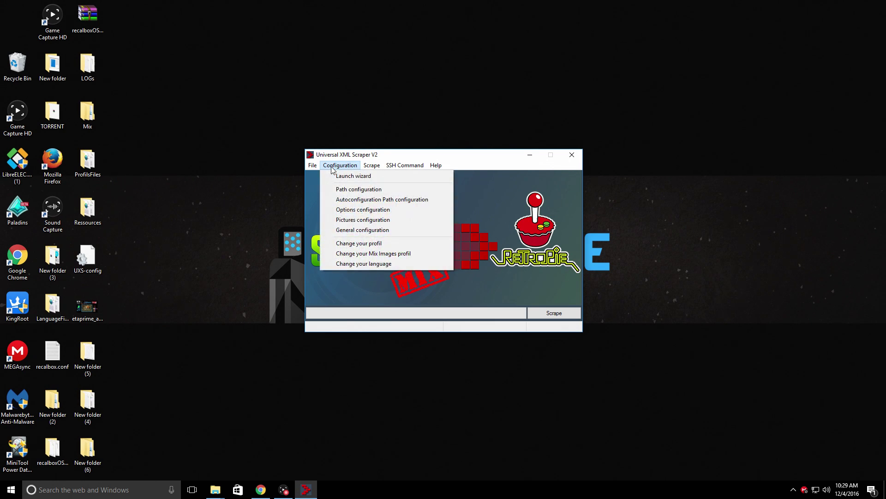
pyautogui.click(381, 253)
pyautogui.click(430, 299)
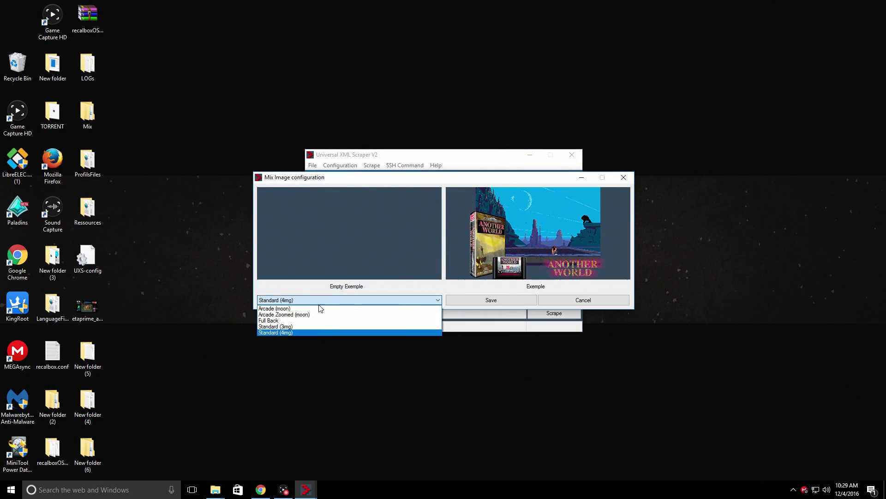
pyautogui.click(383, 306)
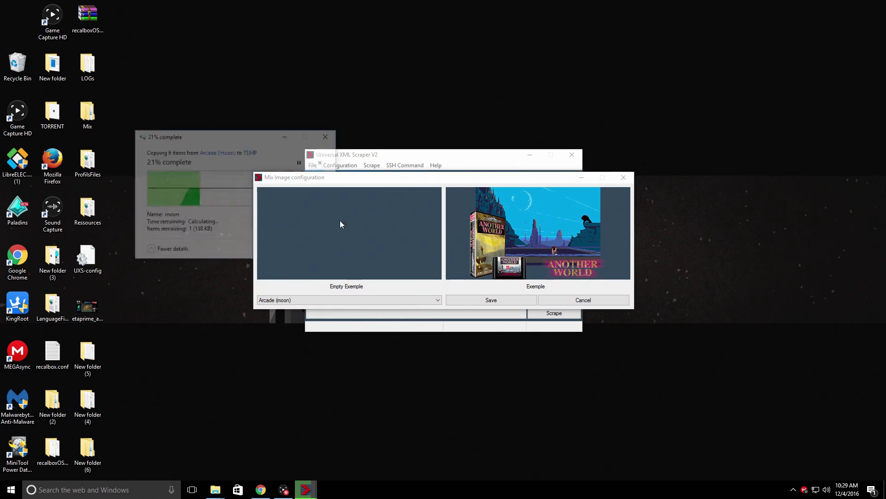
pyautogui.click(512, 303)
pyautogui.click(372, 166)
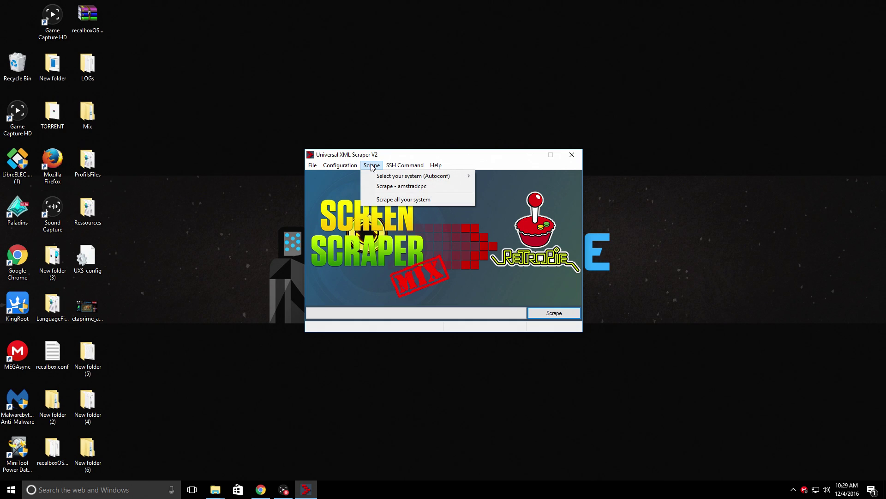
# Scrape the fba system via Autoconf, allowing EmulationStation to be stopped.
pyautogui.moveTo(382, 179)
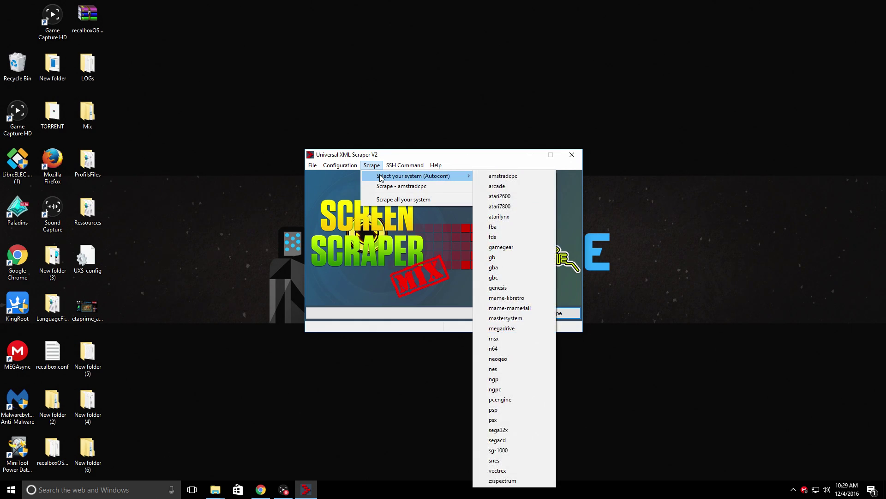
pyautogui.click(520, 226)
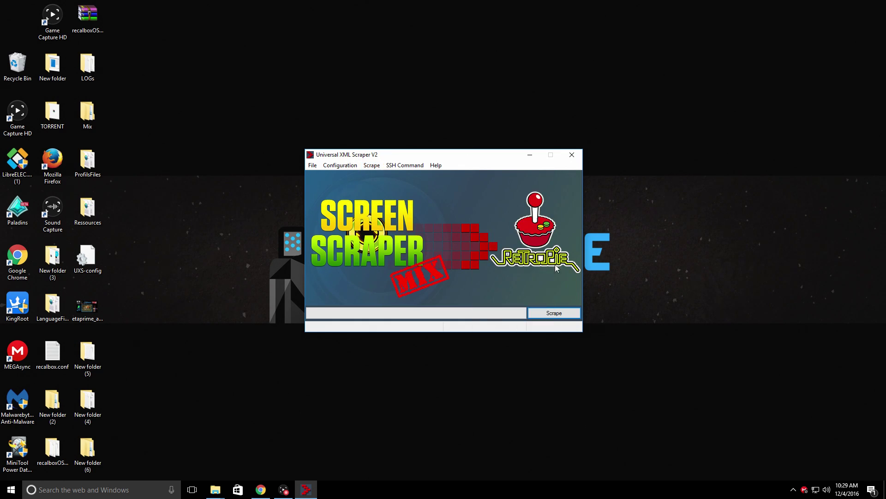
pyautogui.click(371, 165)
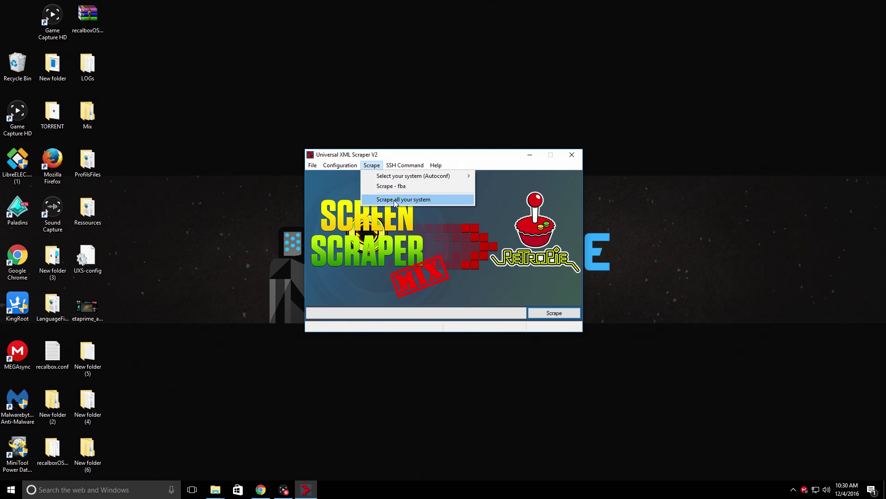
pyautogui.click(394, 199)
pyautogui.click(555, 313)
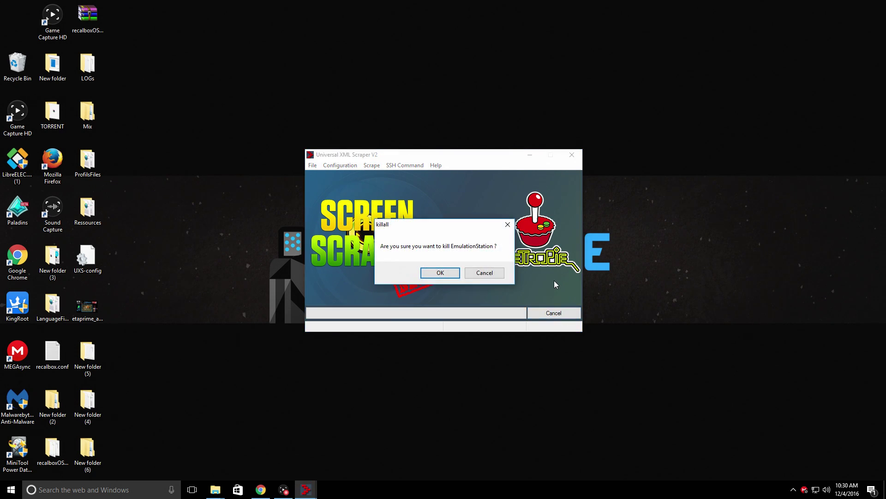
pyautogui.click(441, 274)
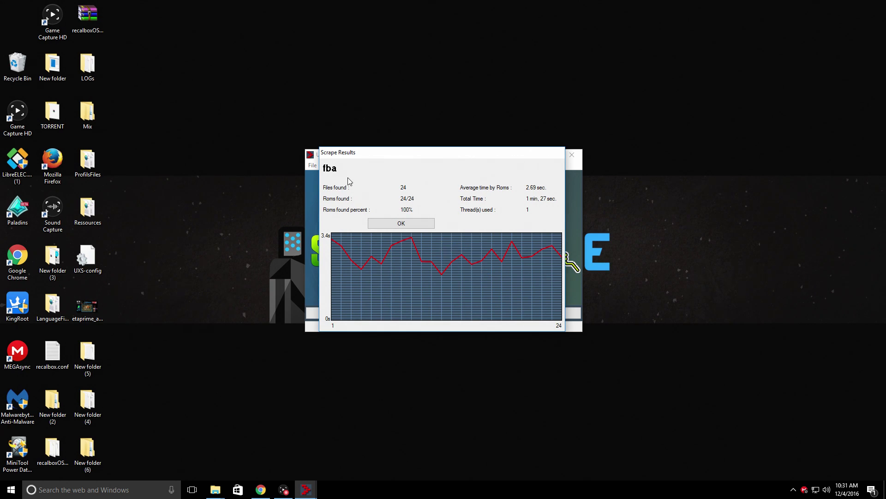
# Dismiss the fba scrape results summary.
pyautogui.click(405, 224)
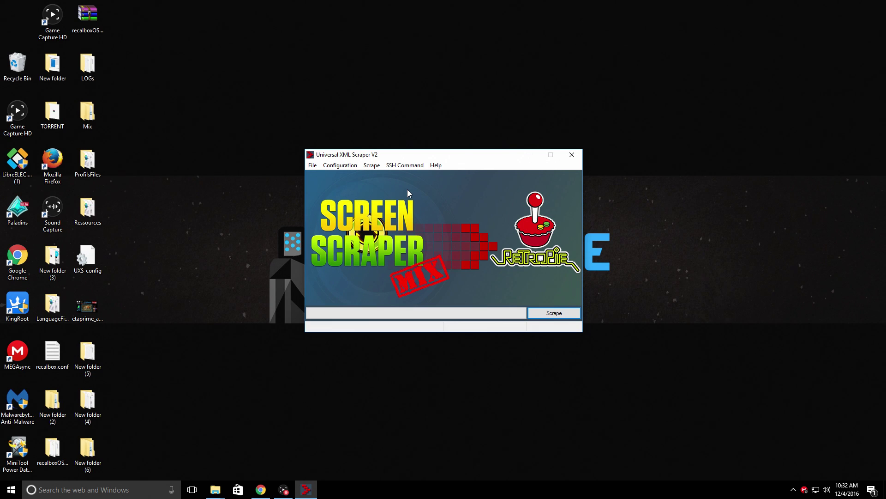
# Change the Mix Images profile to Standard (4img) in Configuration and save it.
pyautogui.click(369, 165)
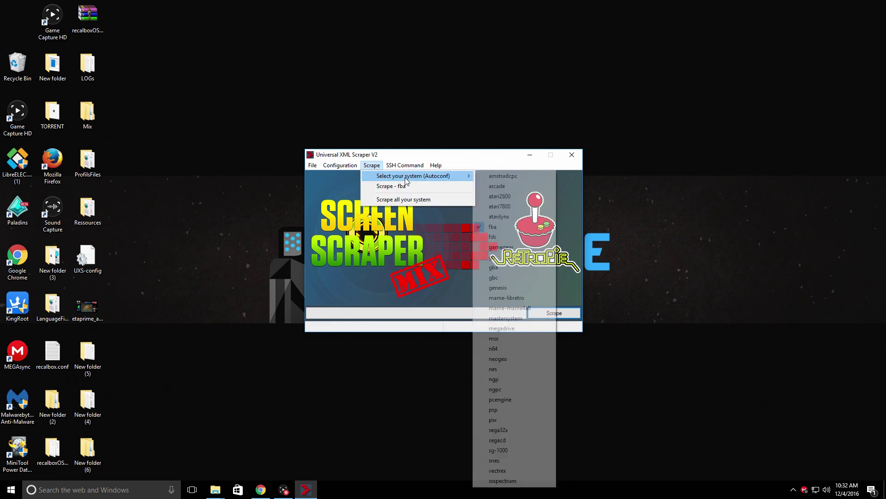
pyautogui.moveTo(340, 165)
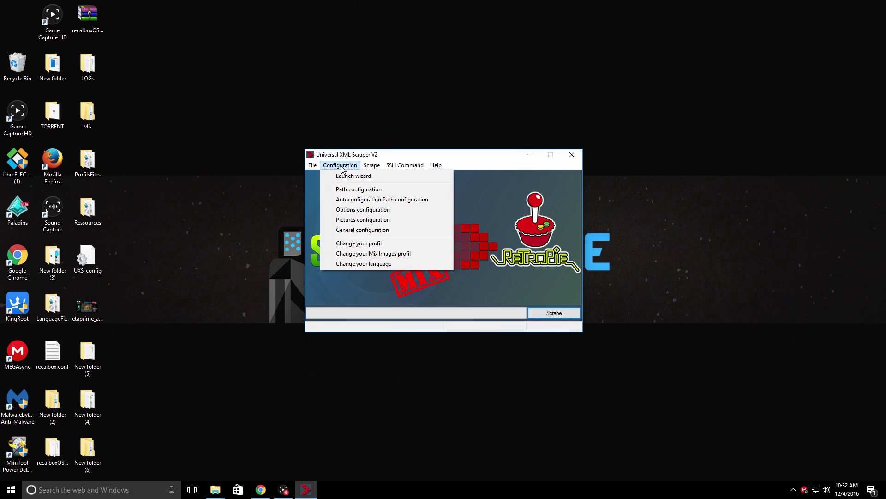
pyautogui.click(367, 254)
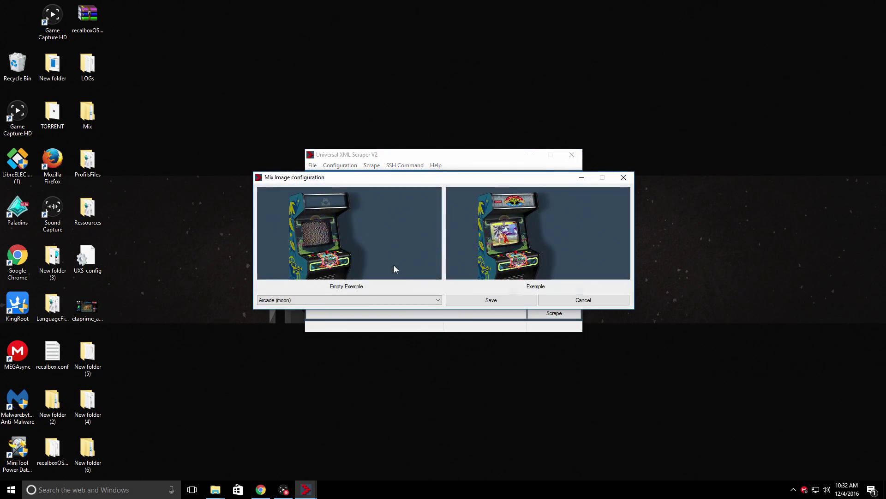
pyautogui.click(435, 300)
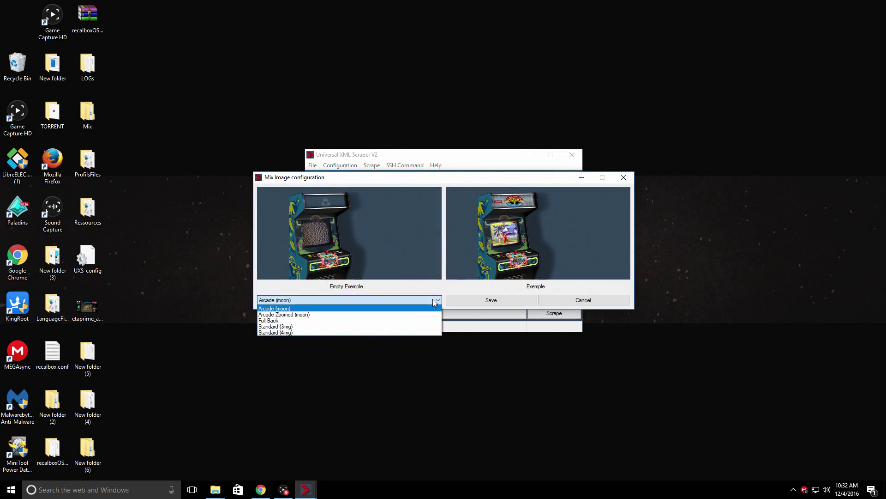
pyautogui.click(274, 331)
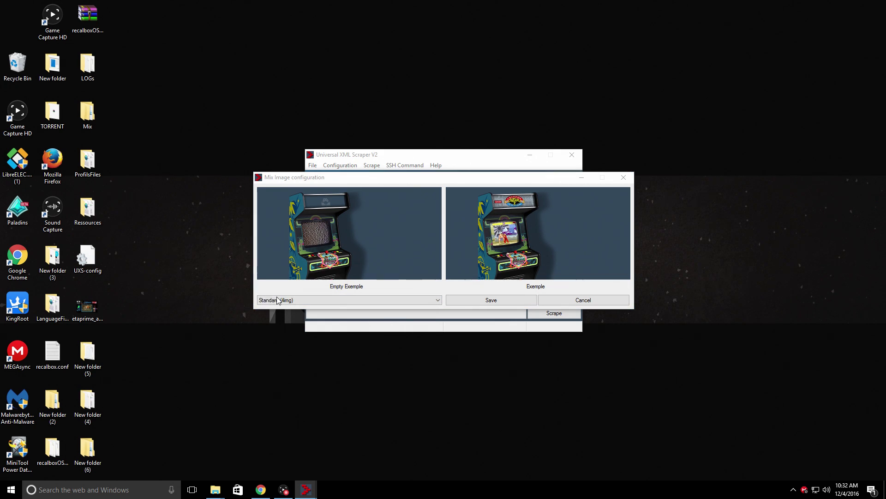
pyautogui.click(511, 300)
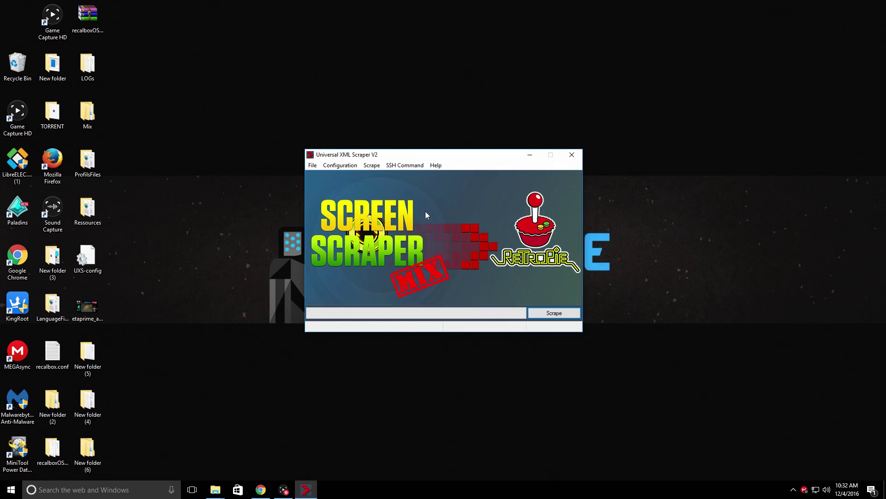
# Scrape the gbc system without killing EmulationStation, then close the 5/5 ROMs results.
pyautogui.click(372, 166)
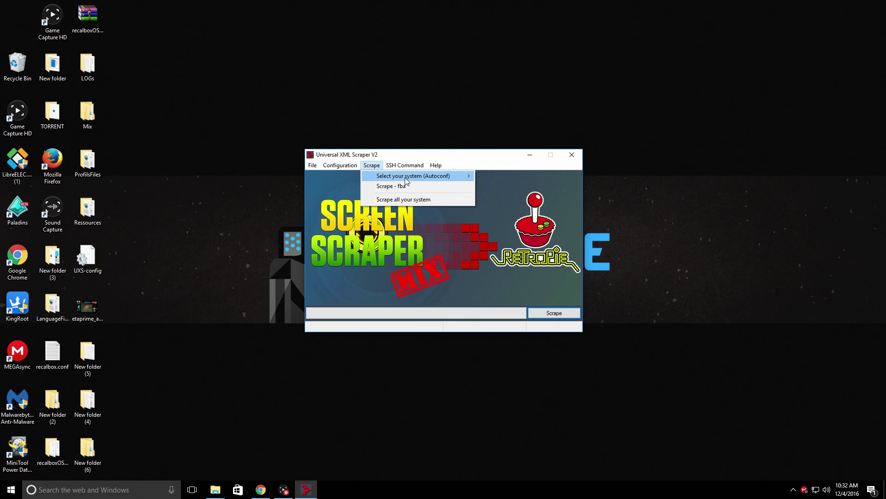
pyautogui.moveTo(408, 178)
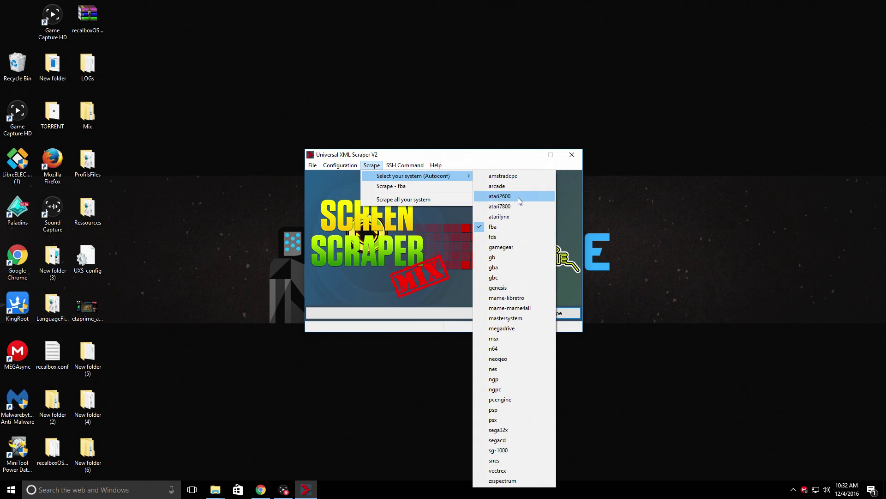
pyautogui.click(512, 268)
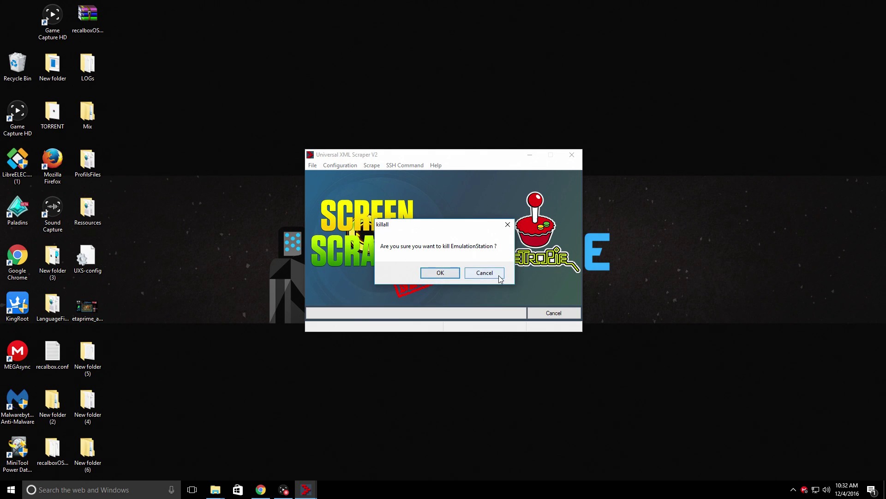
pyautogui.click(485, 273)
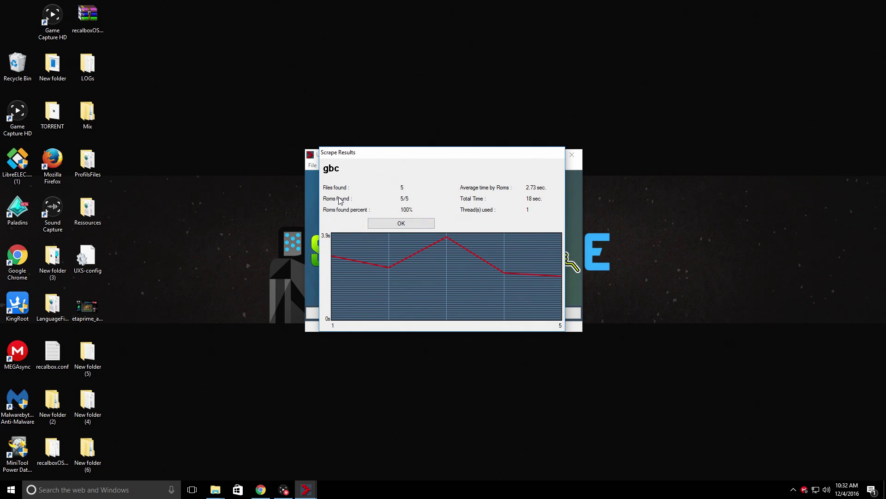
pyautogui.click(403, 220)
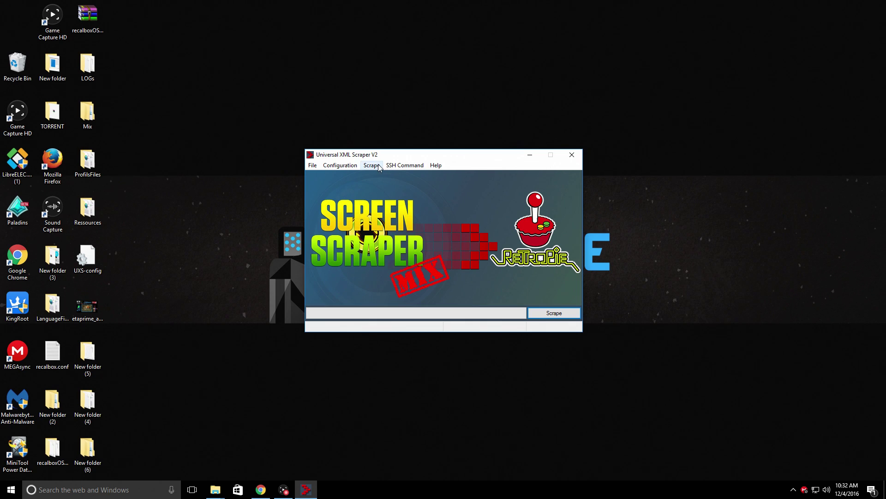
# Scrape the nes system via Autoconf and close the 9/9 ROMs found results.
pyautogui.click(372, 166)
pyautogui.moveTo(415, 175)
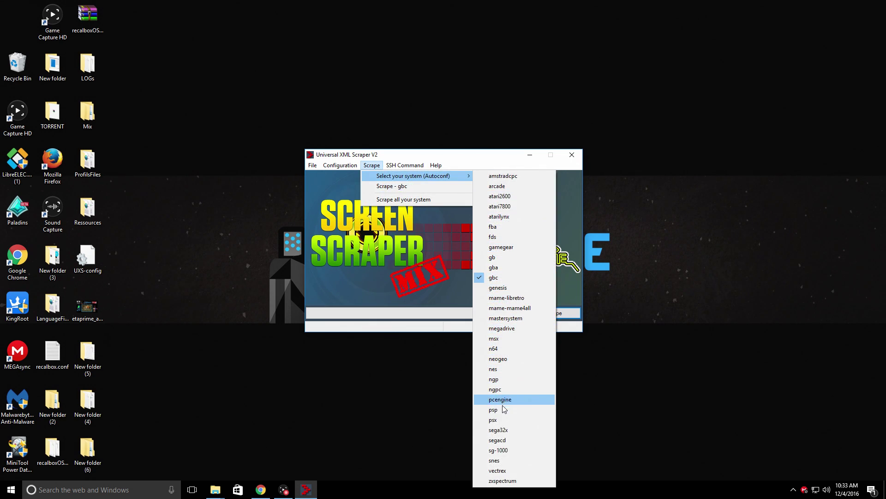
pyautogui.click(497, 389)
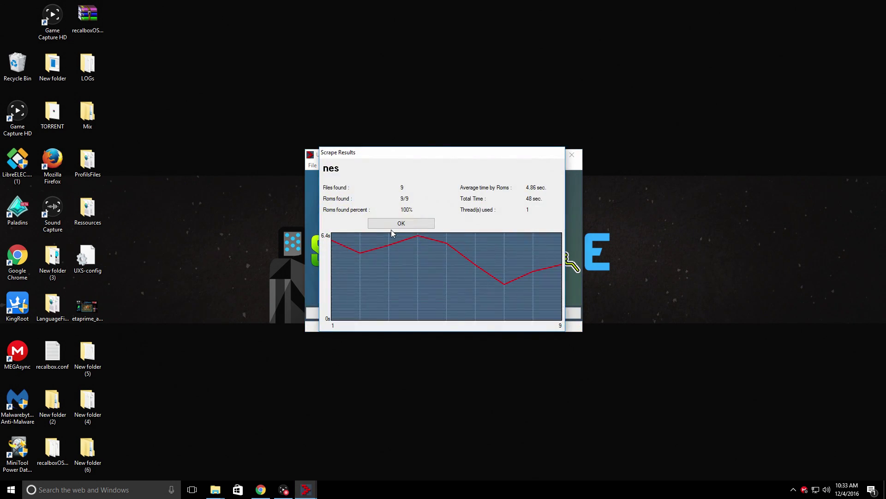
pyautogui.click(392, 224)
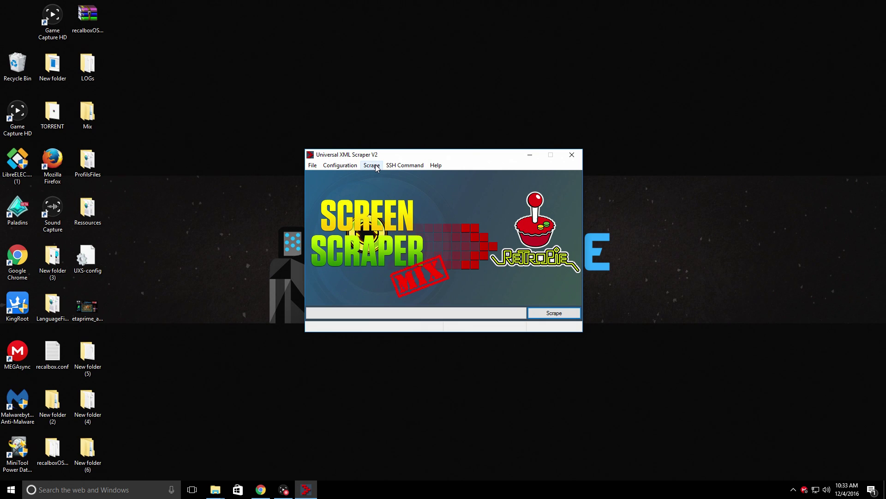
# Scrape the snes system, leaving EmulationStation running, and close the 8/8 ROMs results.
pyautogui.click(376, 166)
pyautogui.moveTo(398, 177)
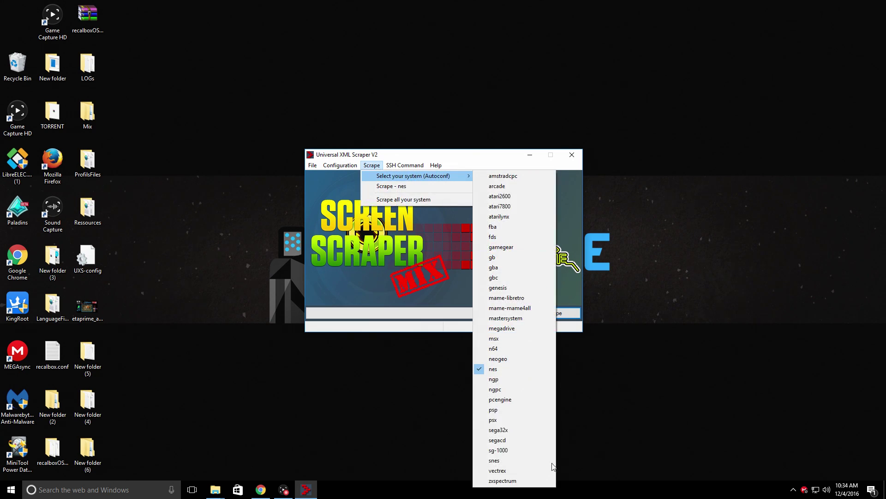
pyautogui.click(496, 460)
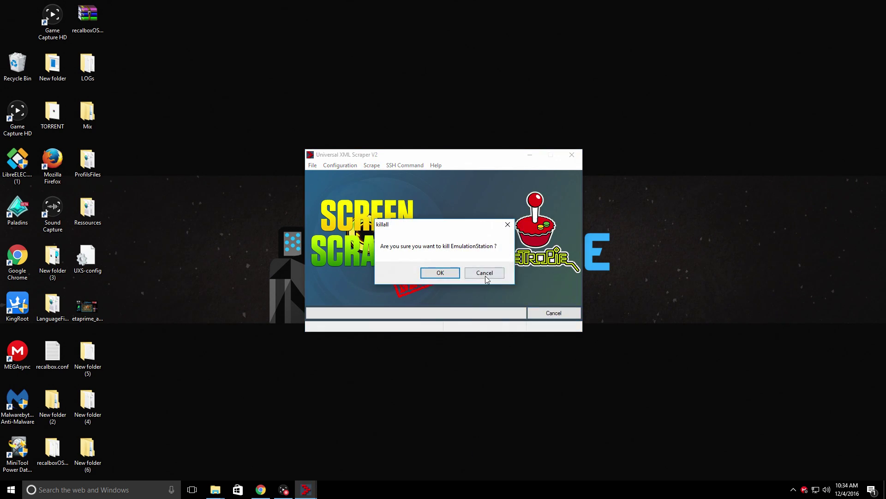
pyautogui.click(486, 276)
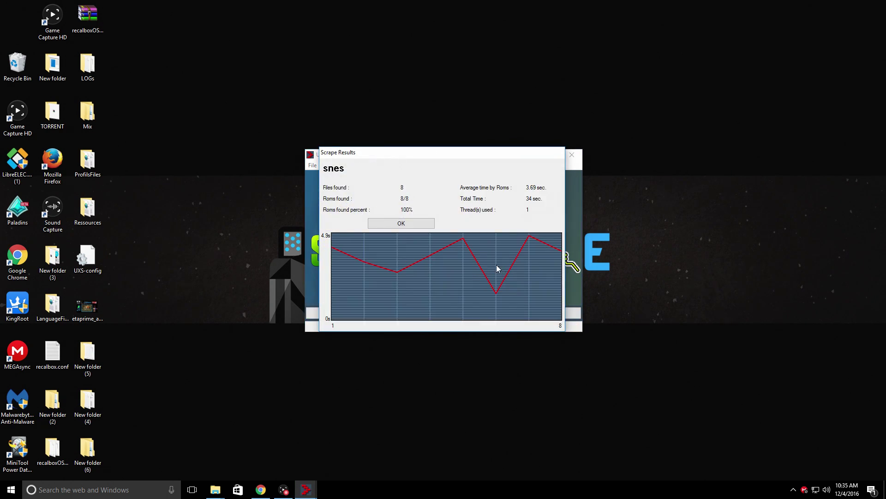
pyautogui.click(401, 224)
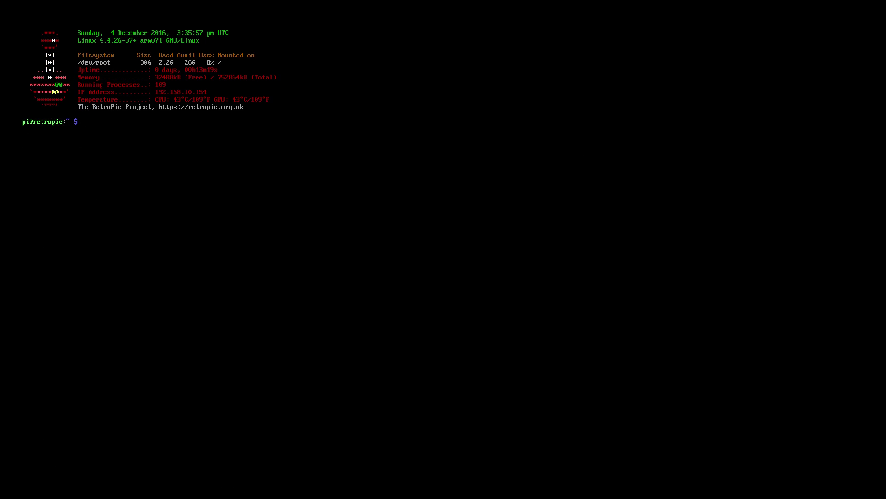
# Reboot the Raspberry Pi with sudo reboot at the pi@retropie prompt.
pyautogui.write('sudo reb')
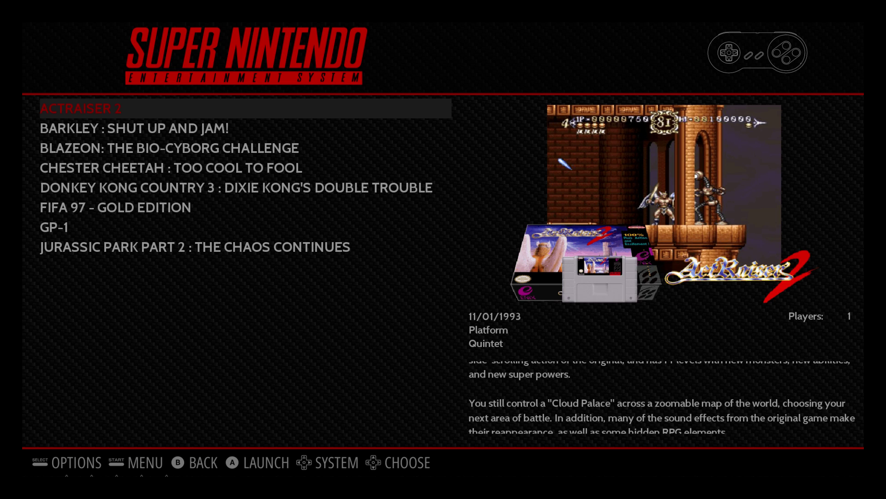
# Browse Super Nintendo games from Barkley: Shut Up and Jam! to Jurassic Park Part 2, reviewing scraped art.
pyautogui.press('Down')
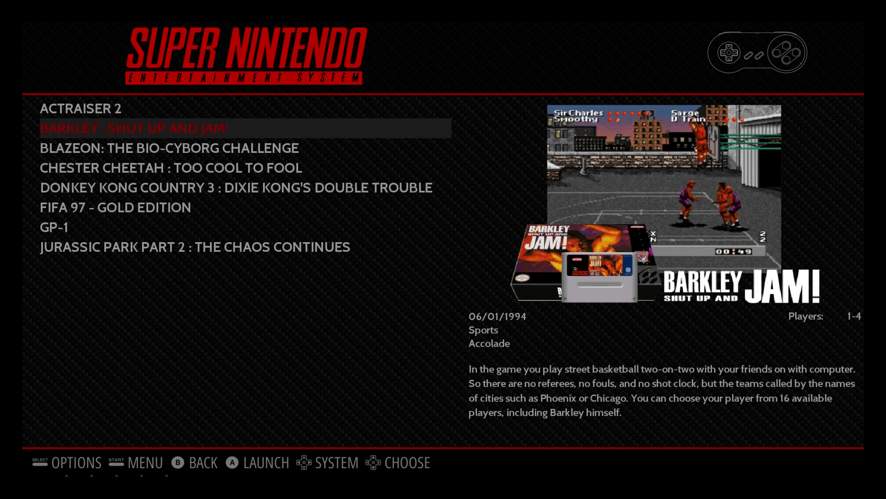
pyautogui.press('Down')
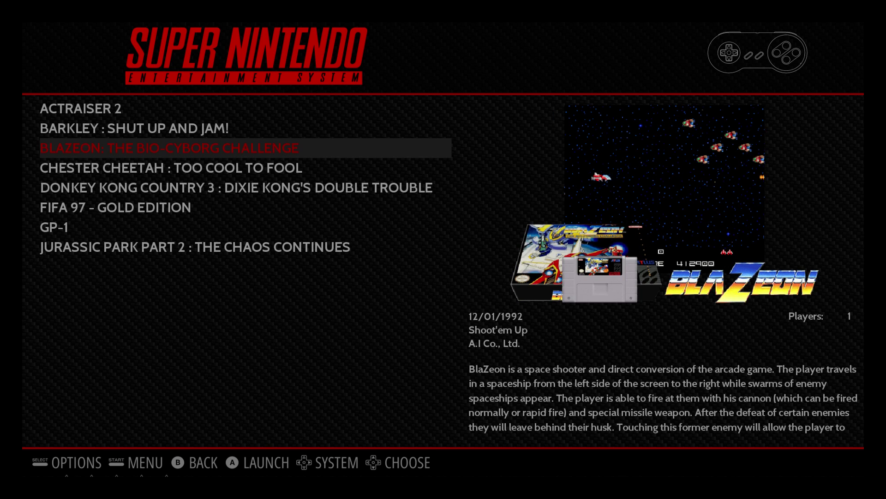
pyautogui.press('Down')
pyautogui.press('Down')
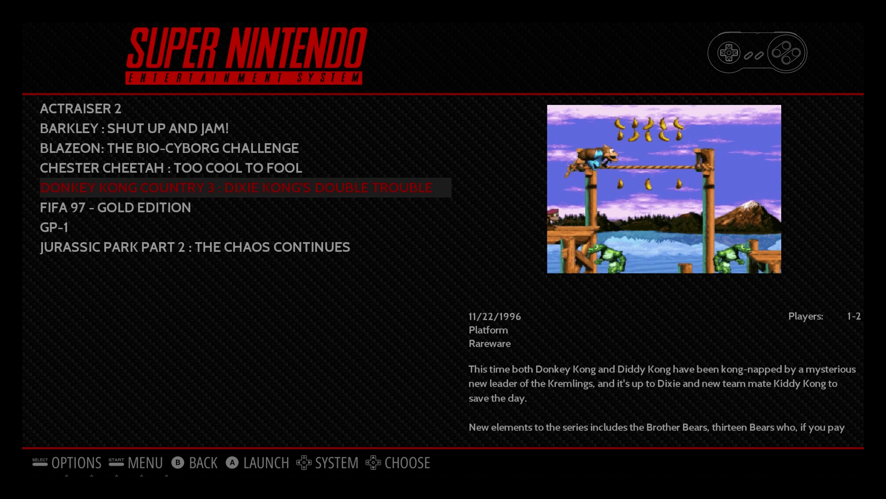
pyautogui.press('Down')
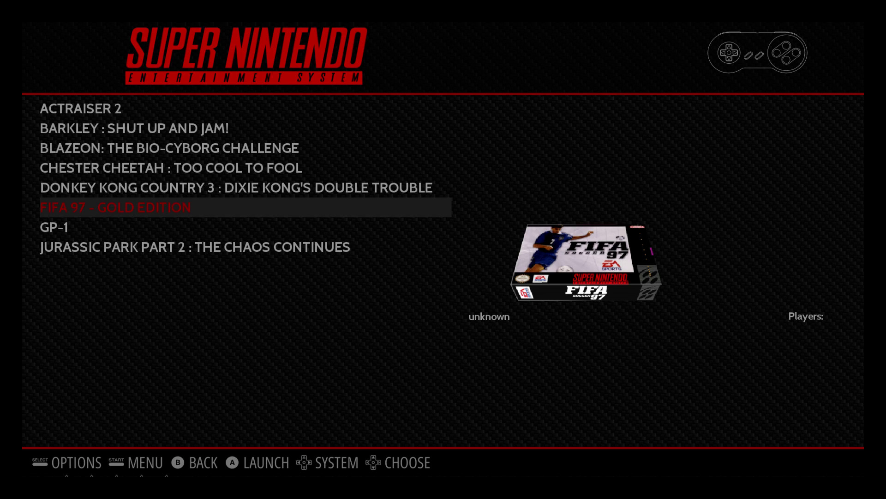
pyautogui.press('Down')
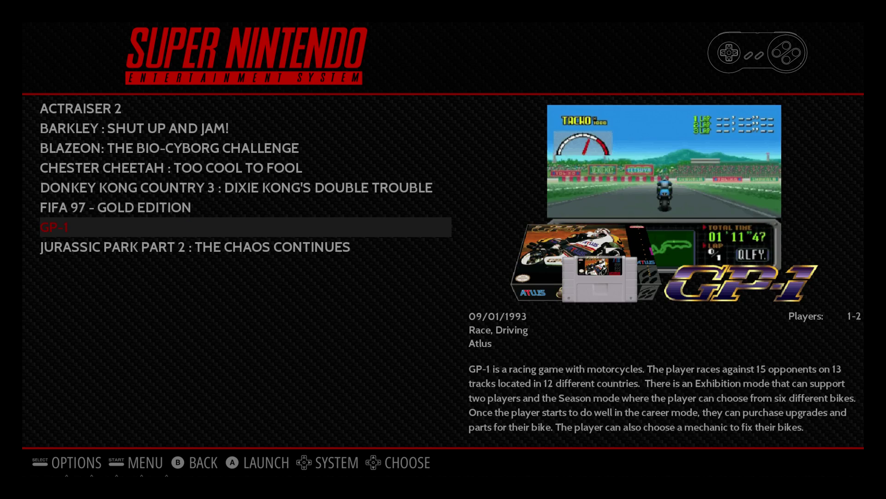
pyautogui.press('Down')
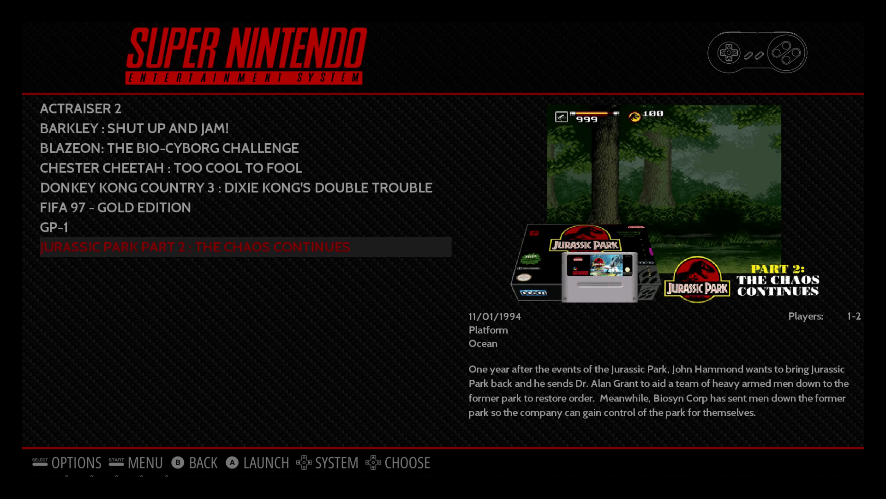
# Browse the NES and Game Boy Color lists' scraped art, then move to the arcade list.
pyautogui.press('Right')
pyautogui.press('Right')
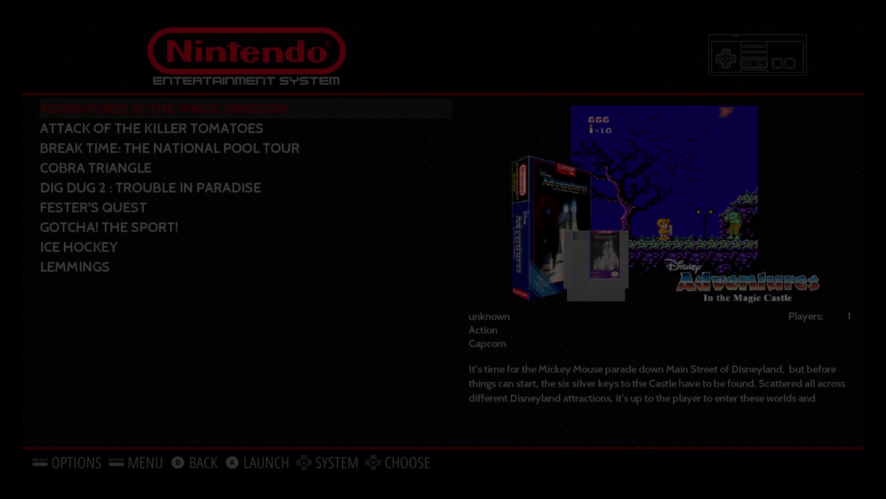
pyautogui.press('Down')
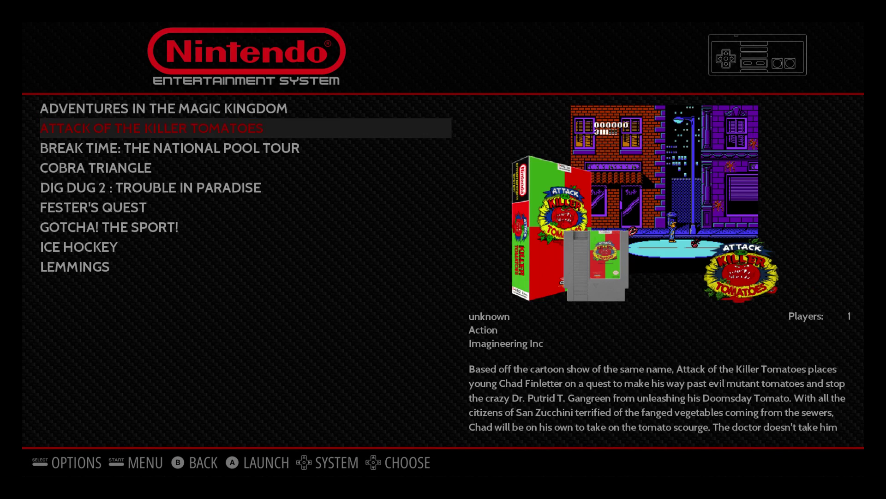
pyautogui.press('Down')
pyautogui.press('Down')
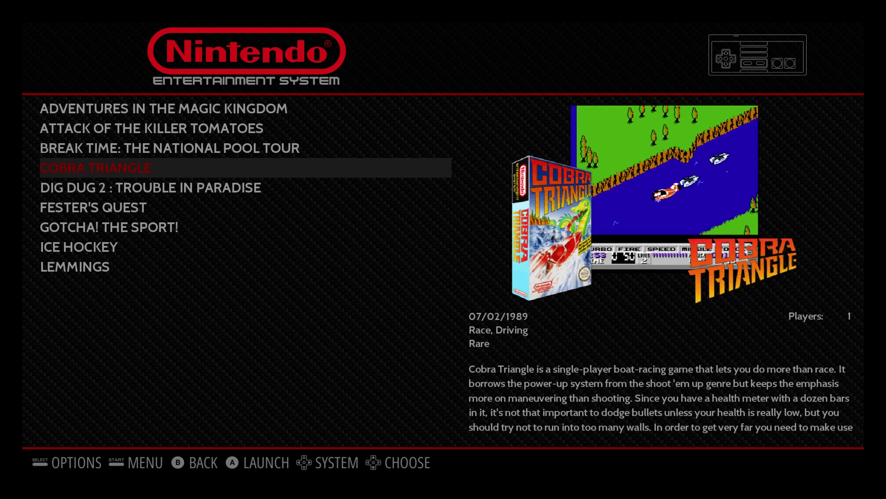
pyautogui.press('Down')
pyautogui.press('Down')
pyautogui.press('Left')
pyautogui.press('Down')
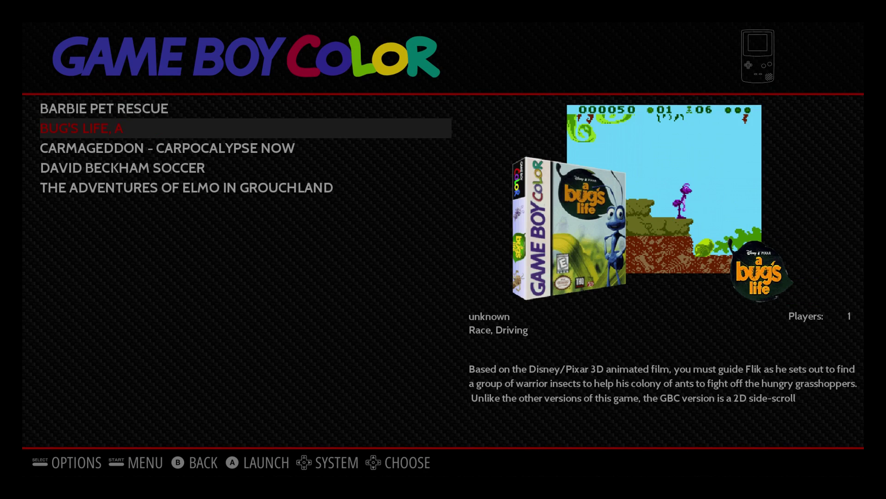
pyautogui.press('Down')
pyautogui.press('Down')
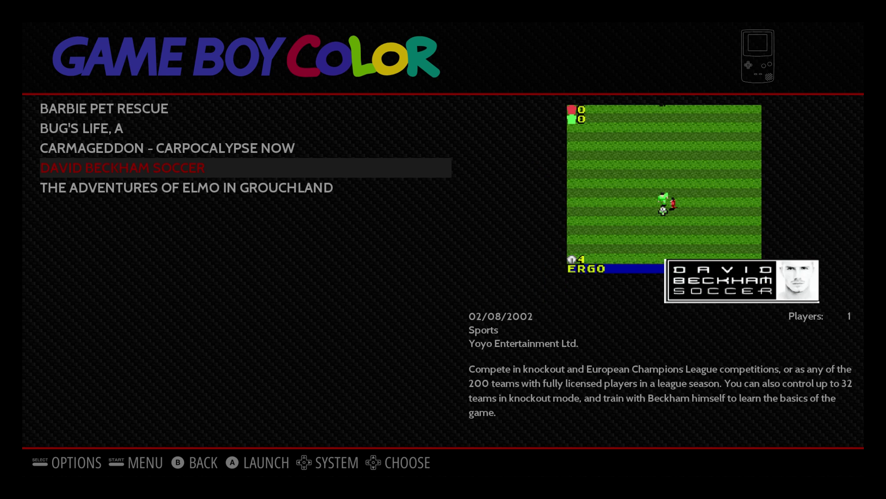
pyautogui.press('Down')
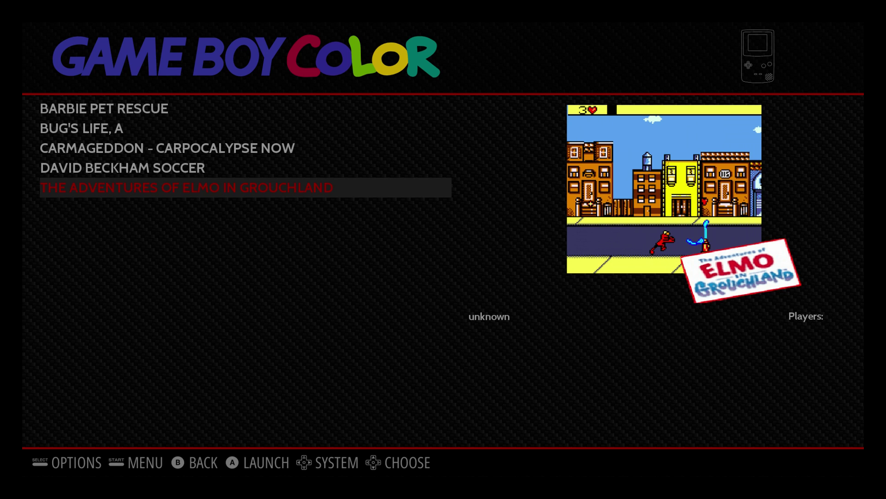
pyautogui.press('Right')
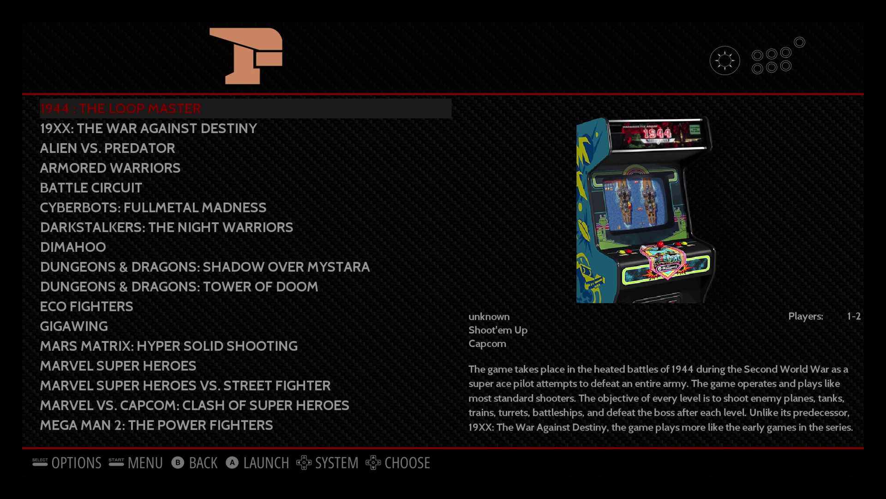
# Browse arcade games from 19XX to Dungeons & Dragons: Tower of Doom, checking cabinet mix images.
pyautogui.press('Down')
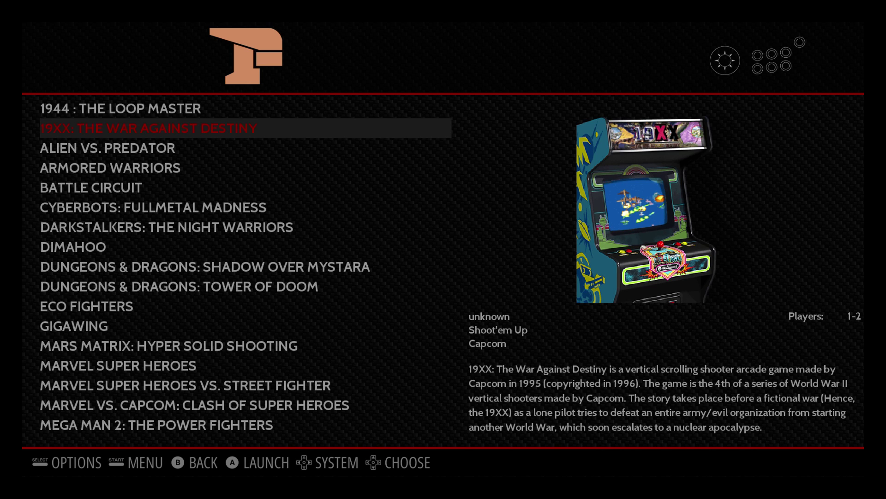
pyautogui.press('Down')
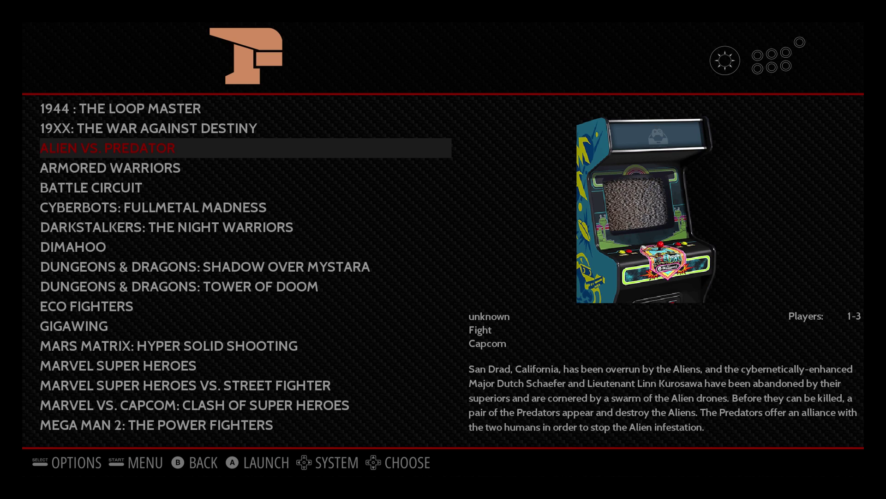
pyautogui.press('Down')
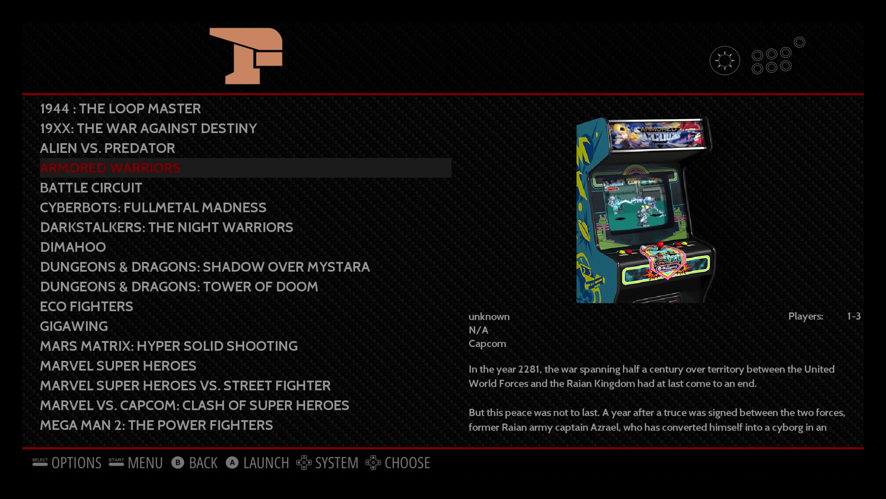
pyautogui.press('Down')
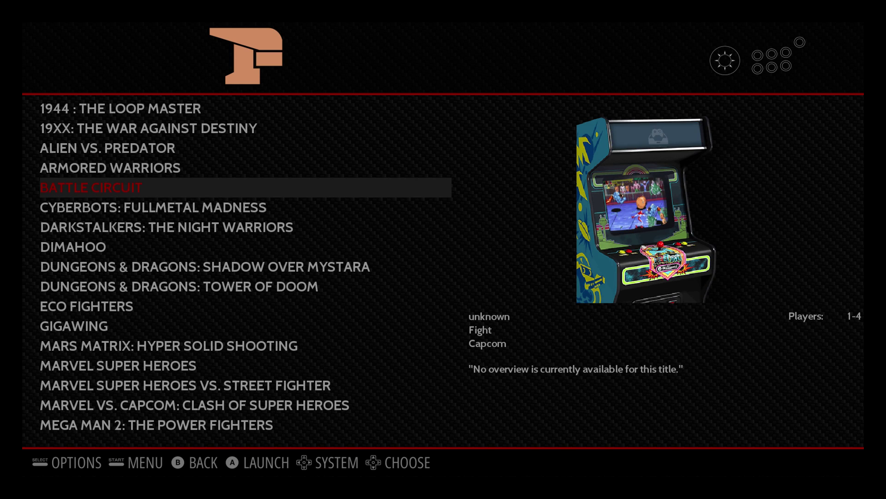
pyautogui.press('Down')
pyautogui.press('Up')
pyautogui.press('Down')
pyautogui.press('Down')
pyautogui.press('Down')
pyautogui.press('Down')
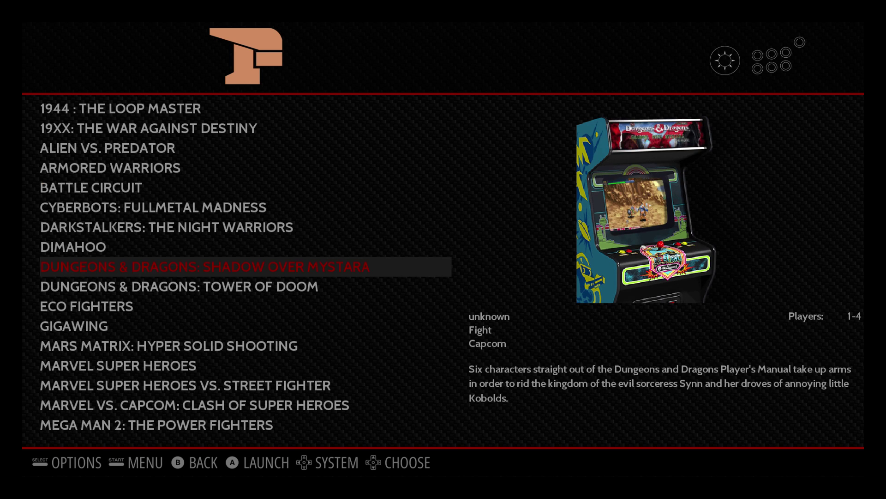
pyautogui.press('Down')
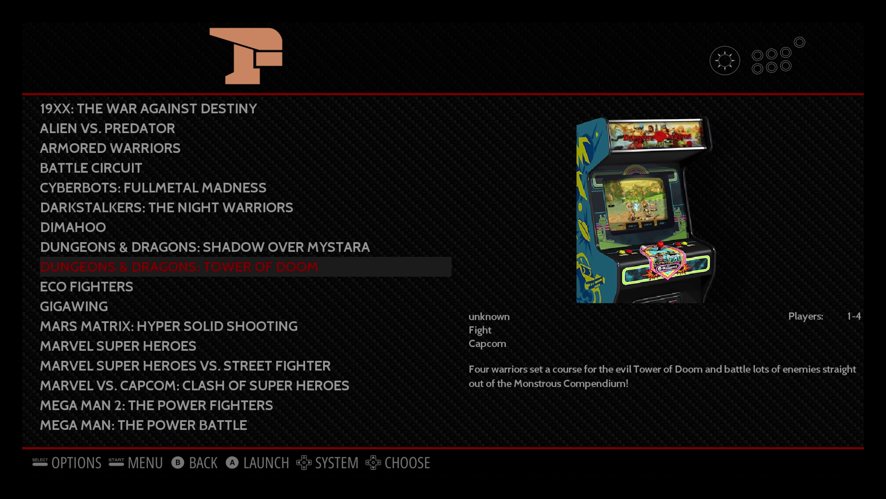
# Return to the system carousel showing the arcade system with 24 games.
pyautogui.press('Escape')
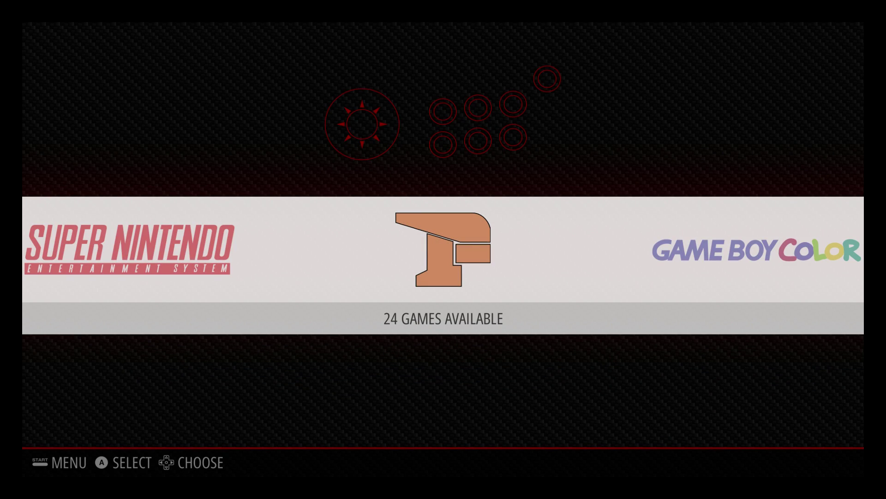